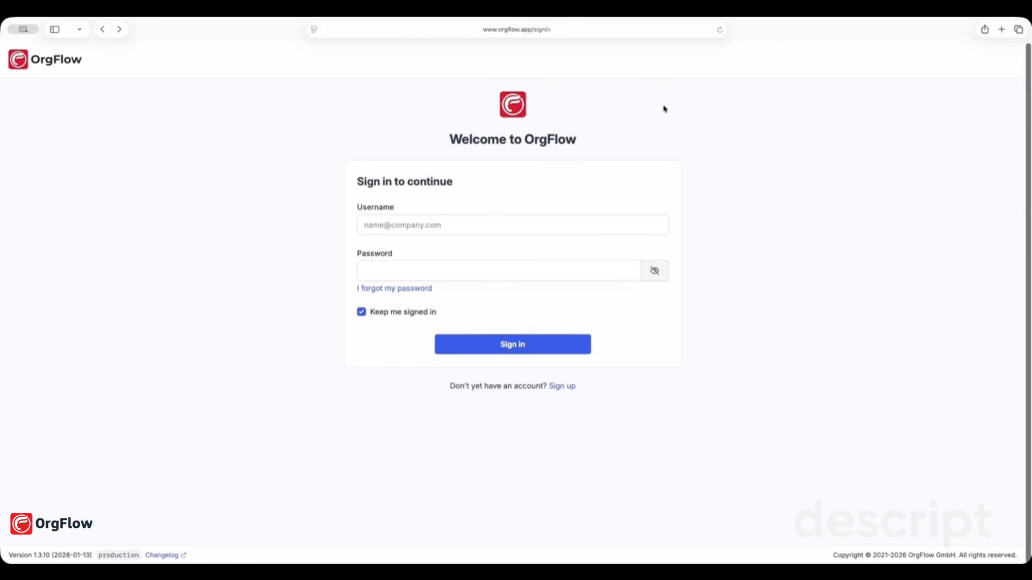
pyautogui.click(561, 386)
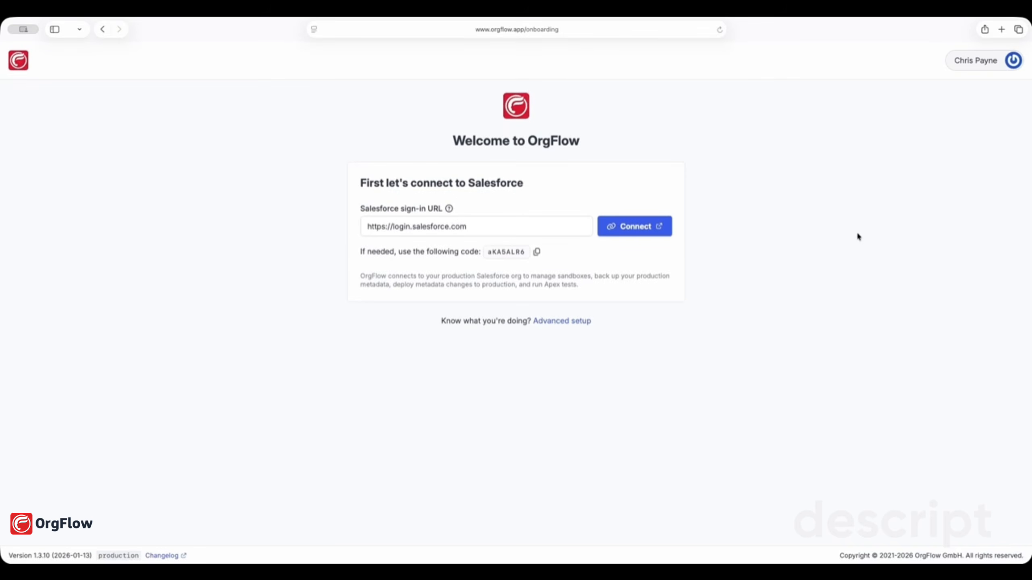
pyautogui.moveTo(528, 226); pyautogui.dragTo(338, 226)
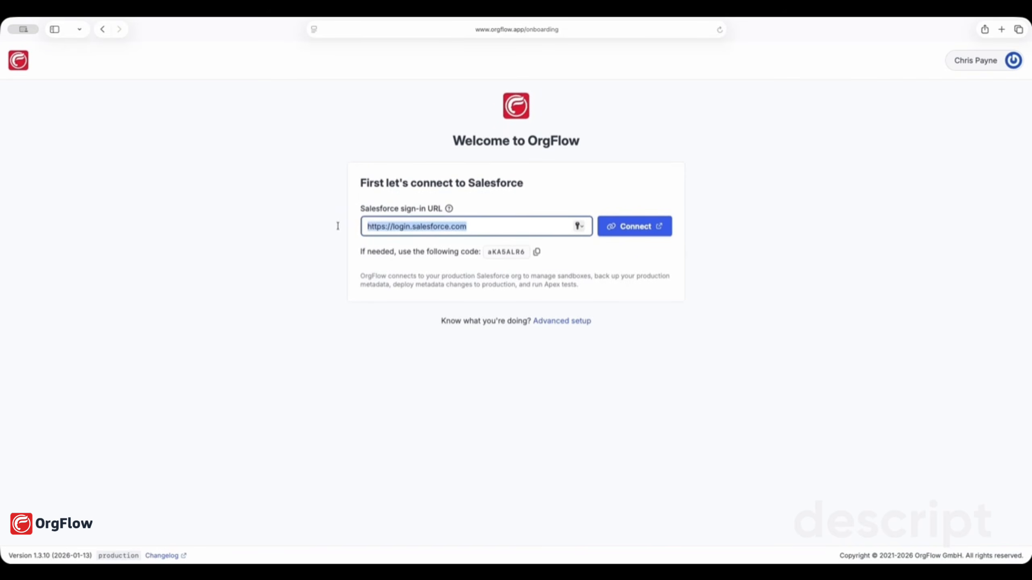
pyautogui.click(311, 228)
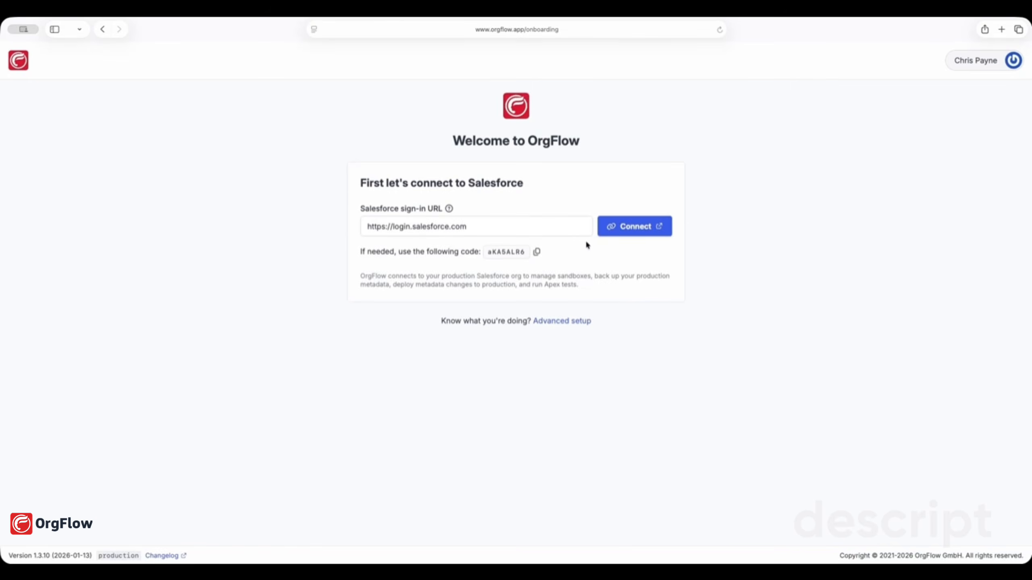
pyautogui.click(649, 235)
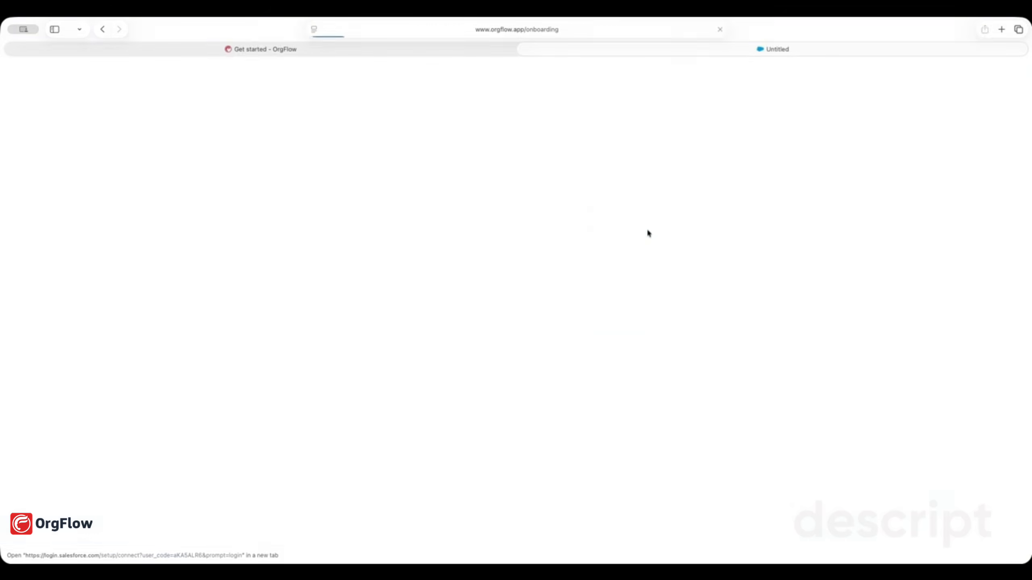
# Log in to Salesforce with the account's username and password, then allow OrgFlow access
pyautogui.click(562, 356)
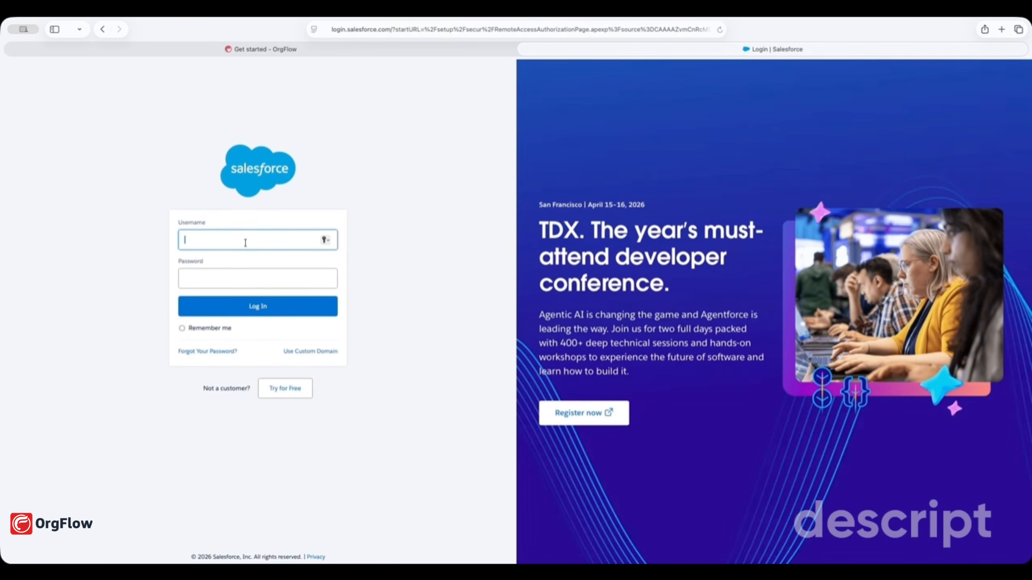
pyautogui.click(244, 279)
pyautogui.write('••••••••')
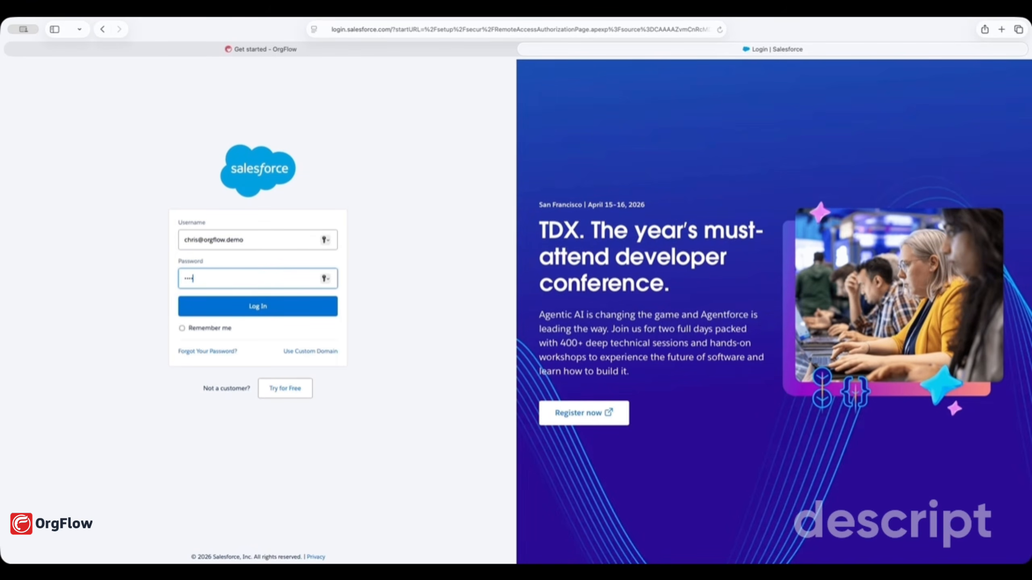
pyautogui.click(238, 314)
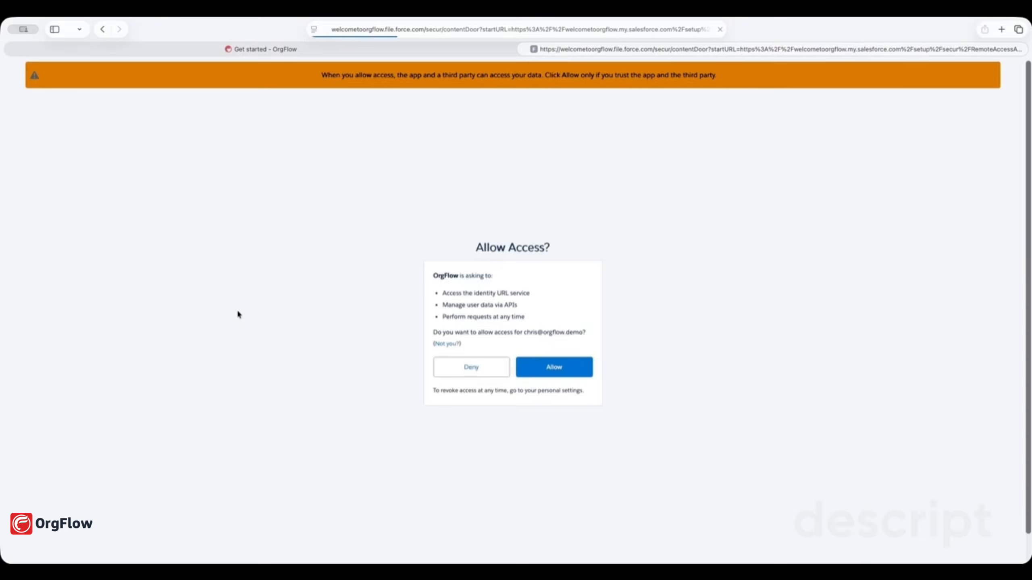
pyautogui.click(563, 368)
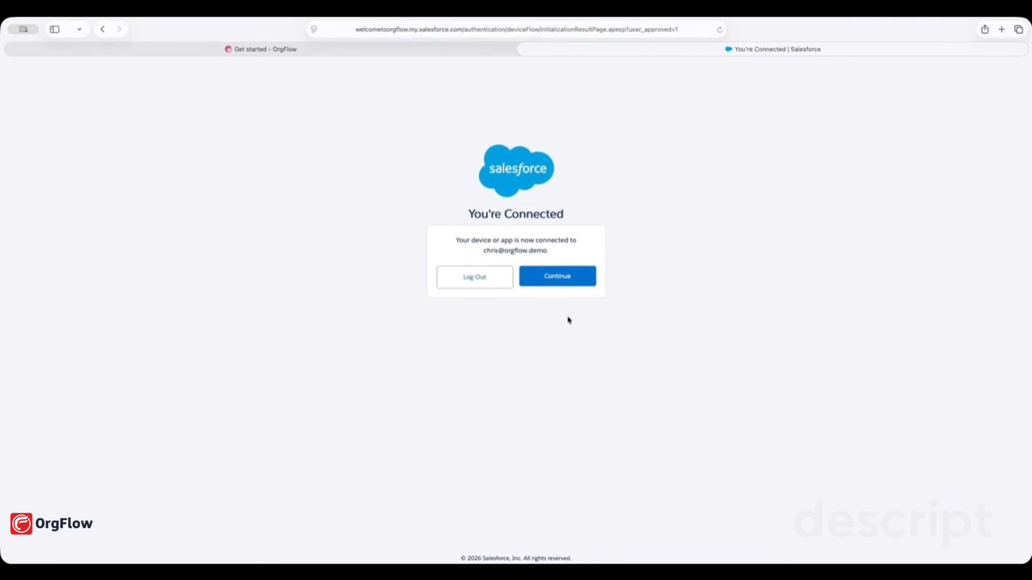
pyautogui.click(558, 281)
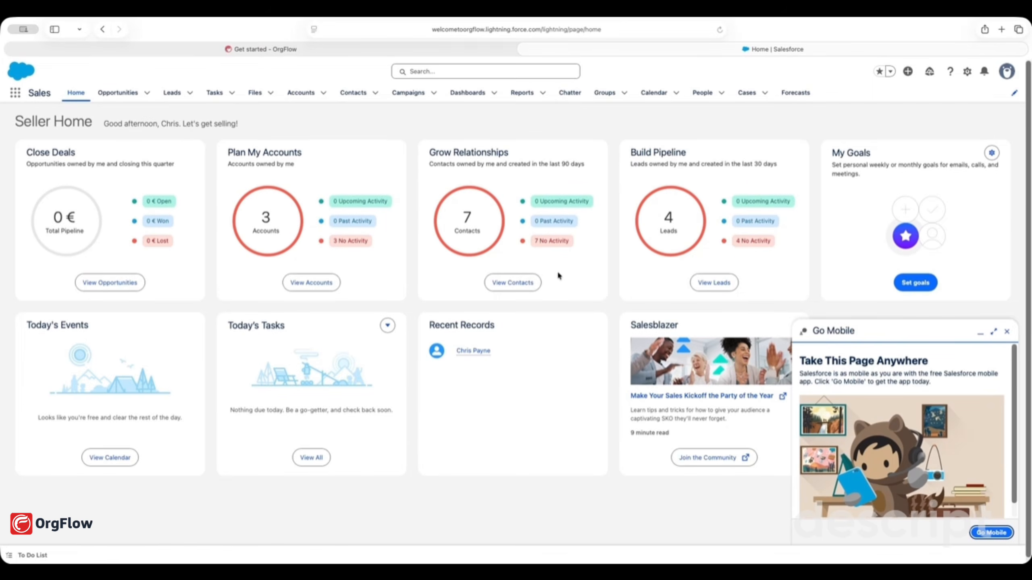
# Switch back to the 'Get started - OrgFlow' tab to view the workspace setup form
pyautogui.click(295, 49)
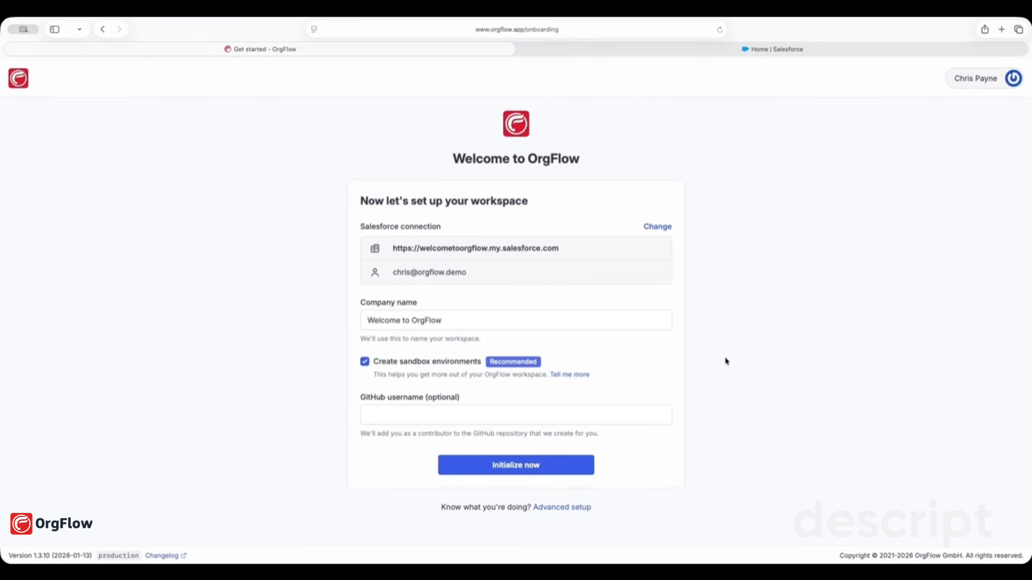
# Enter the GitHub username and initialize the 'Welcome to OrgFlow' workspace
pyautogui.click(628, 415)
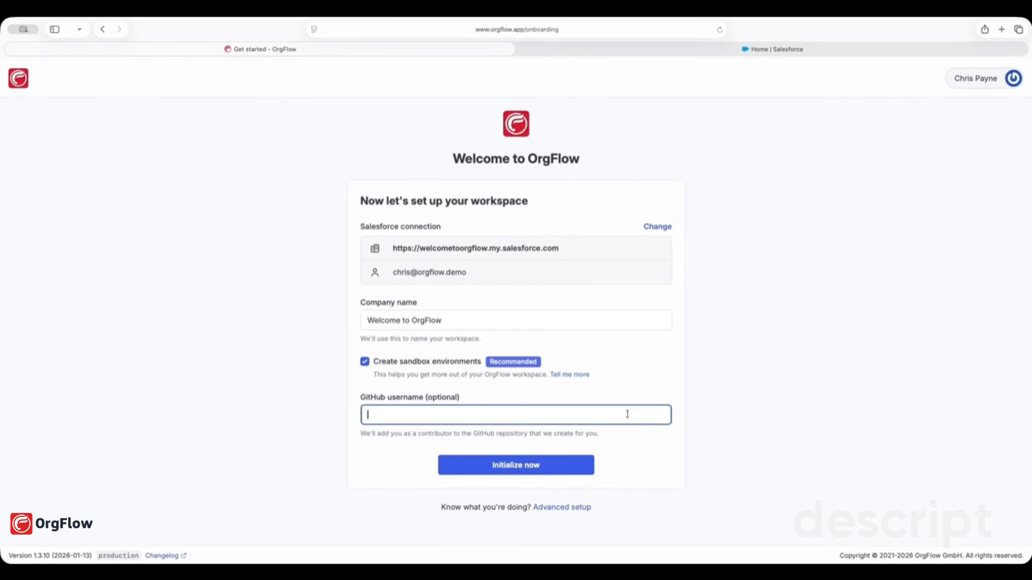
pyautogui.click(764, 388)
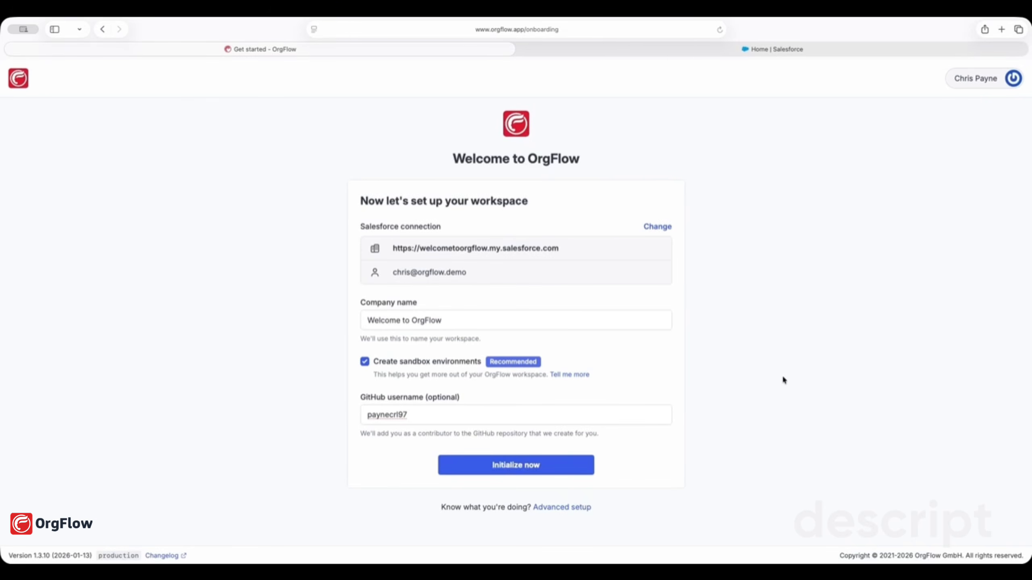
pyautogui.click(548, 470)
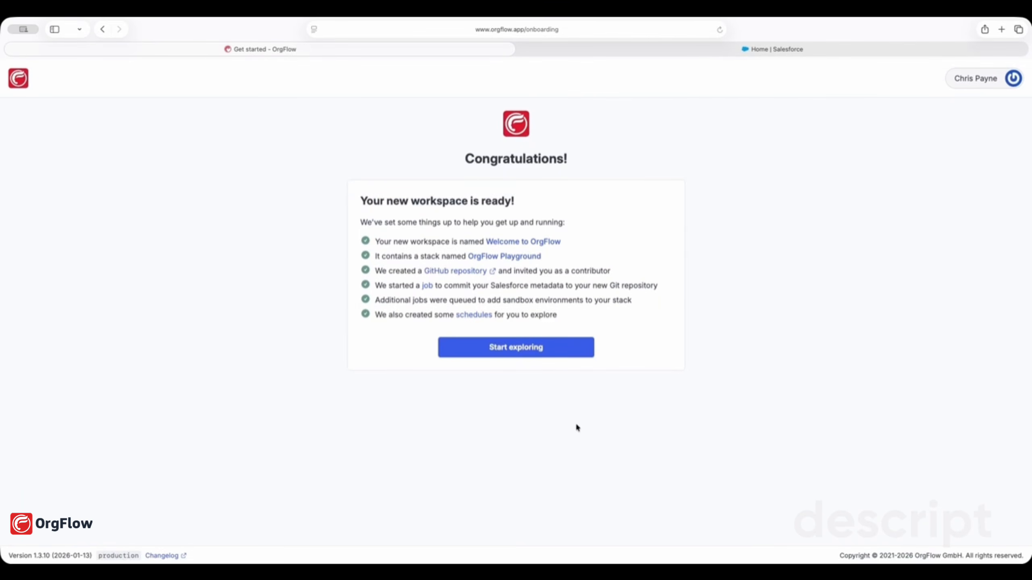
# Start exploring the OrgFlow Playground stack and view its environments list
pyautogui.click(534, 355)
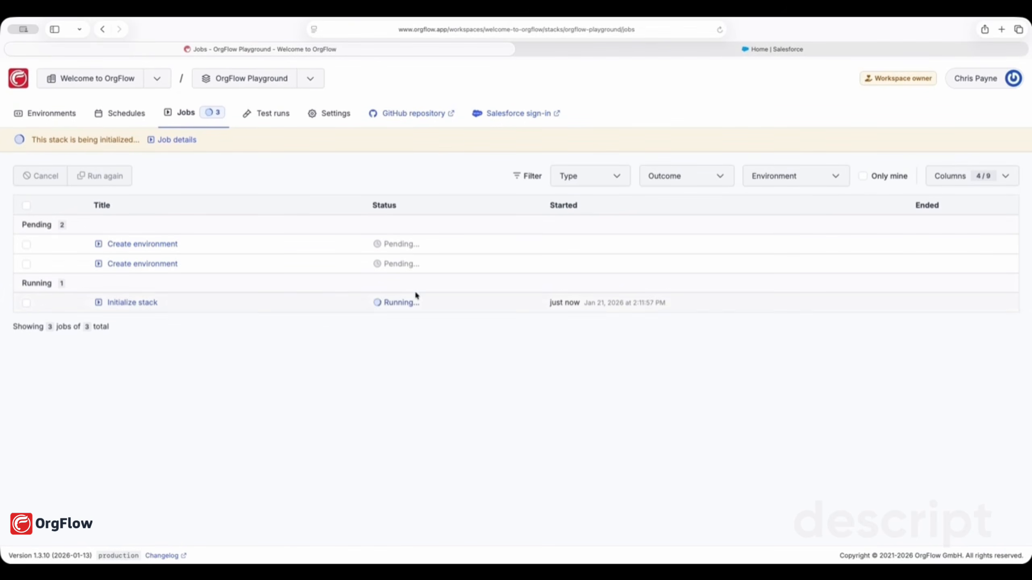
pyautogui.click(38, 115)
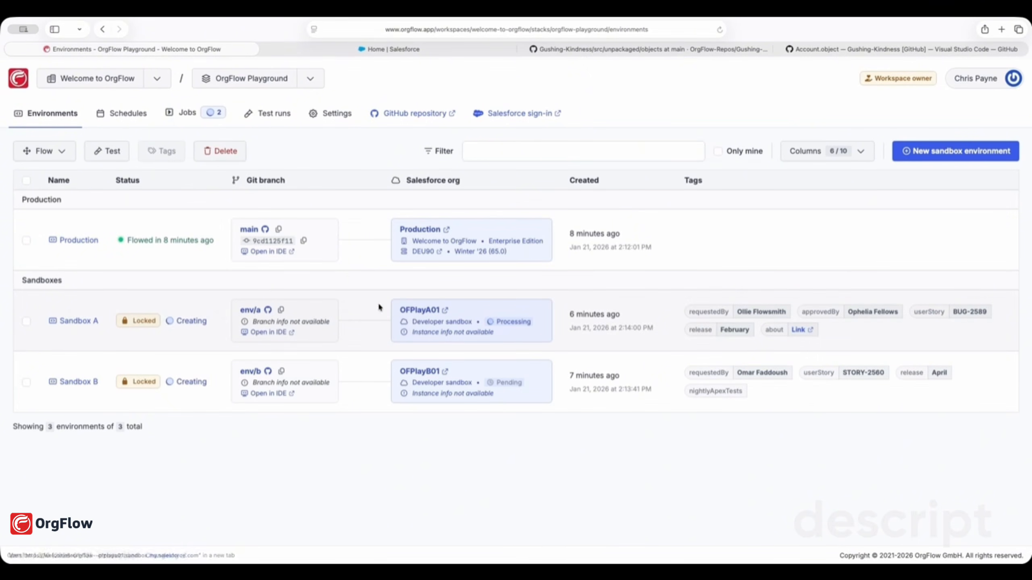
# Browse the stack's Schedules and Jobs, ending on the empty Apex Test runs page
pyautogui.click(122, 115)
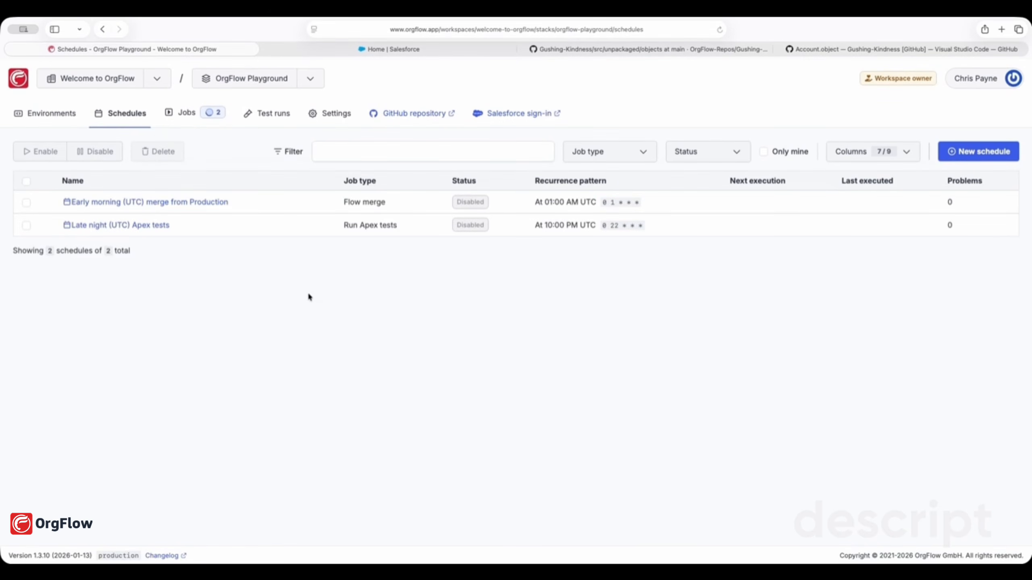
pyautogui.click(182, 113)
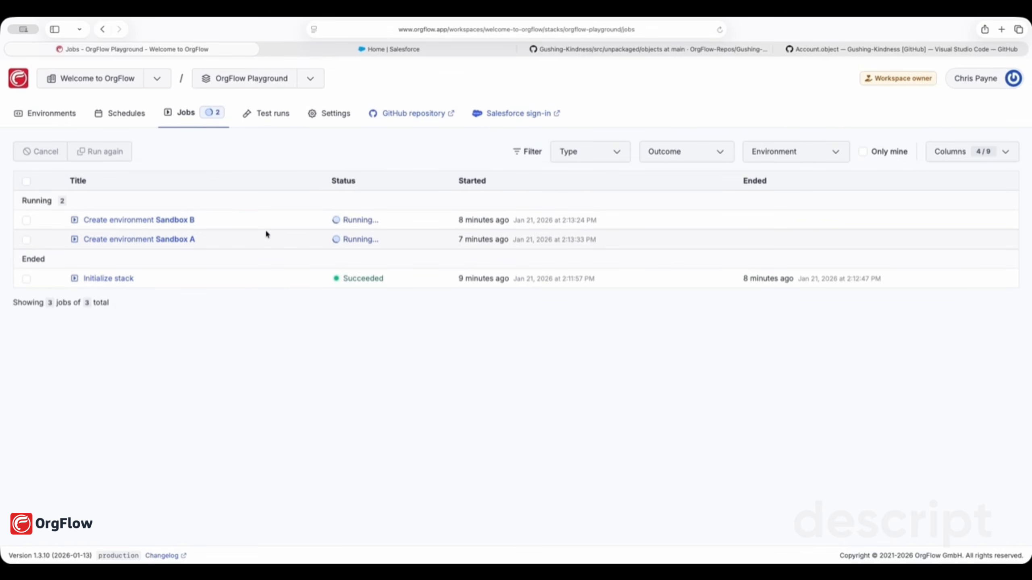
pyautogui.click(272, 117)
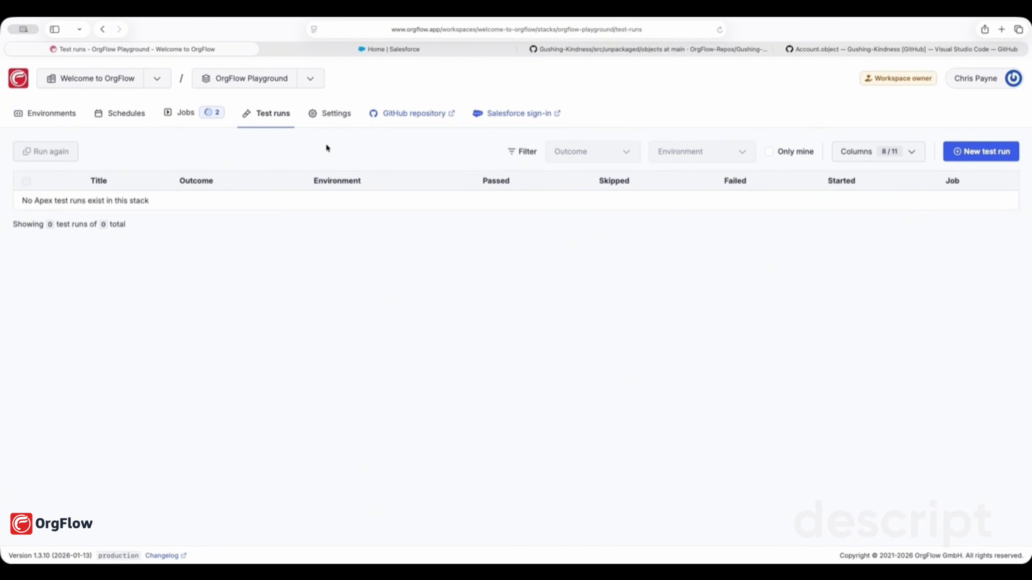
pyautogui.click(985, 154)
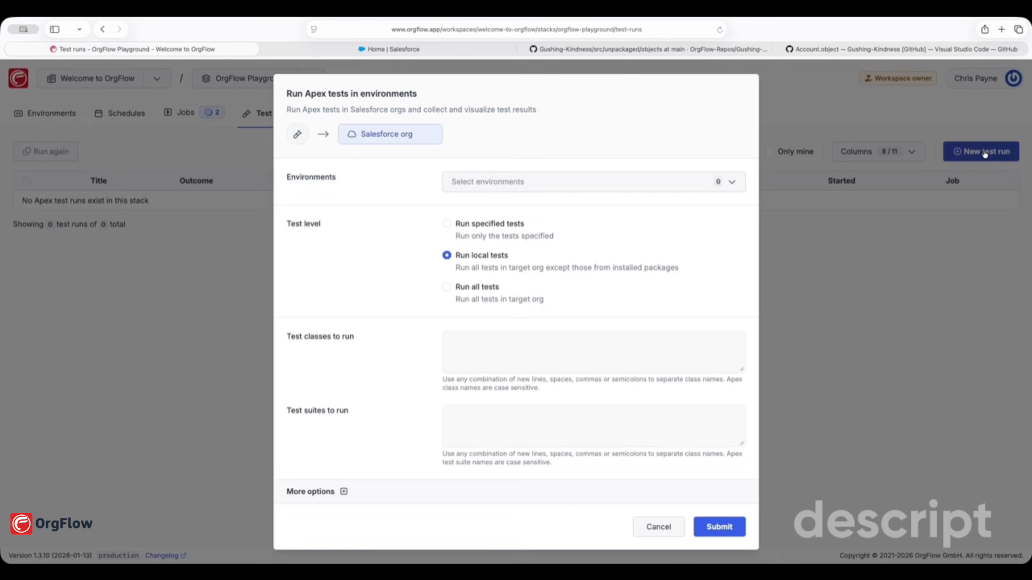
pyautogui.click(604, 190)
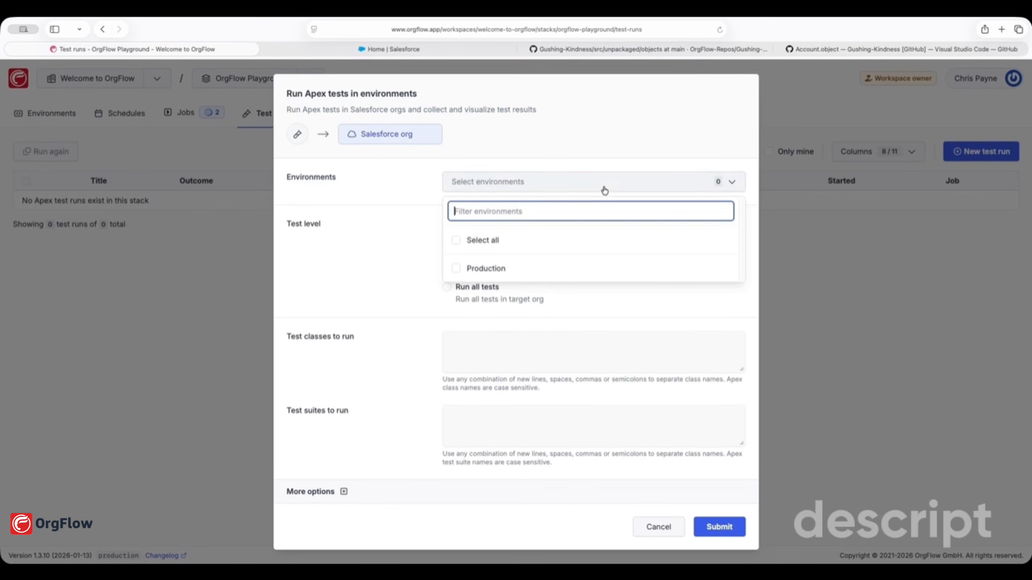
pyautogui.click(456, 269)
pyautogui.click(382, 274)
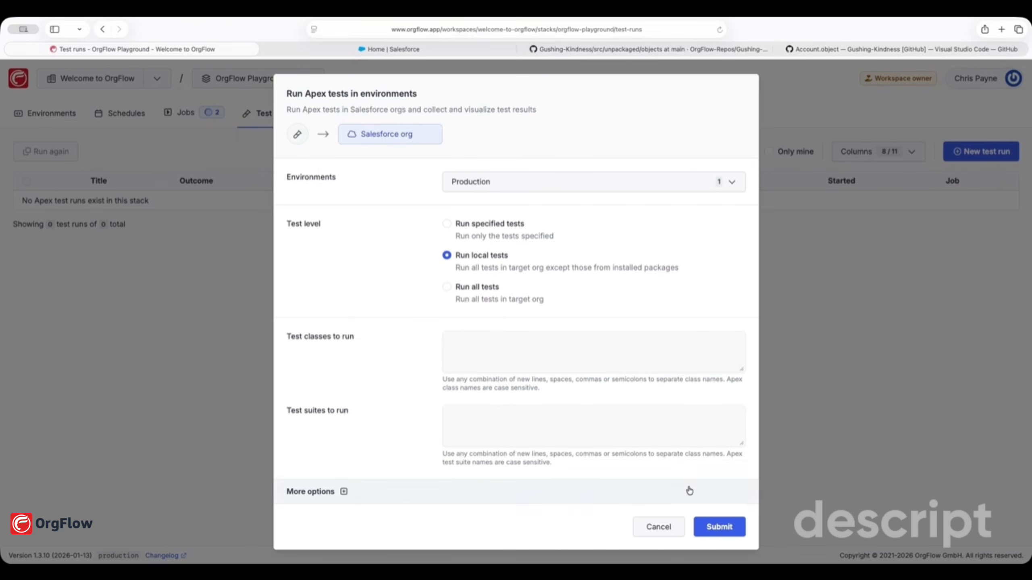
pyautogui.click(728, 528)
pyautogui.click(658, 527)
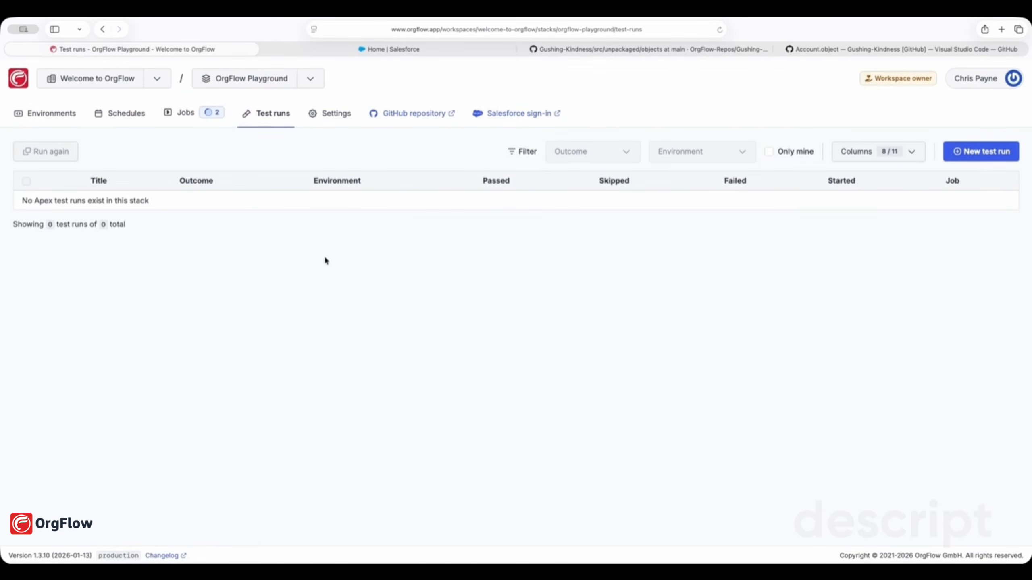
# Return to the stack's Jobs list showing Sandbox B running and Sandbox A waiting
pyautogui.click(123, 114)
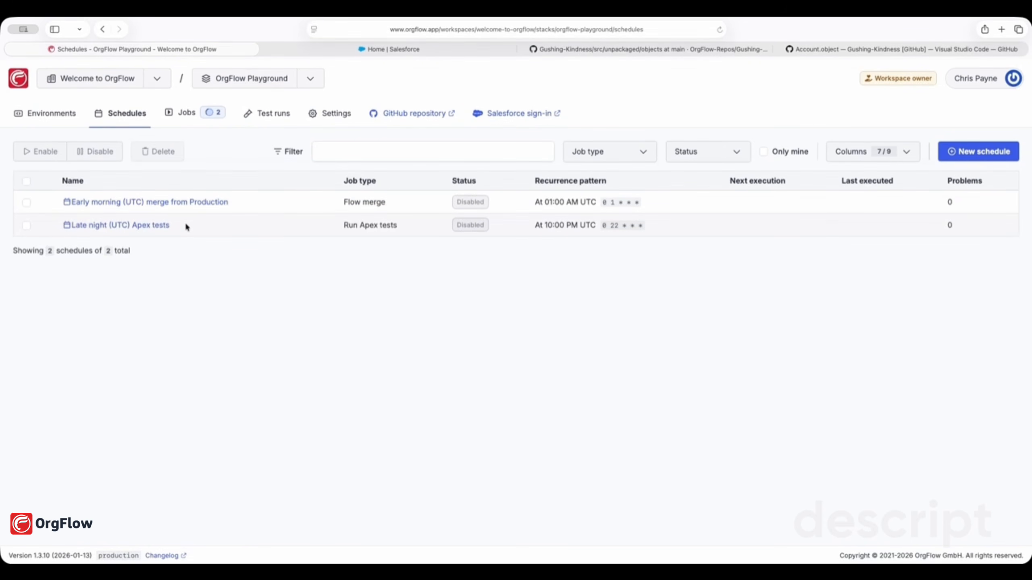
pyautogui.click(196, 117)
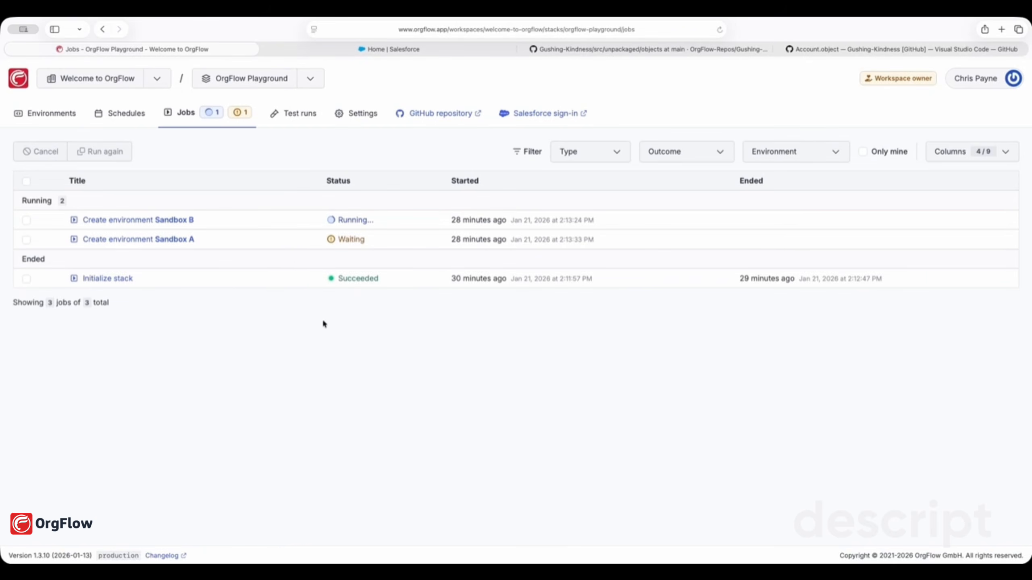
# Open the 'Create environment Sandbox A' job, copy its sign-in username, and authorize
pyautogui.click(184, 240)
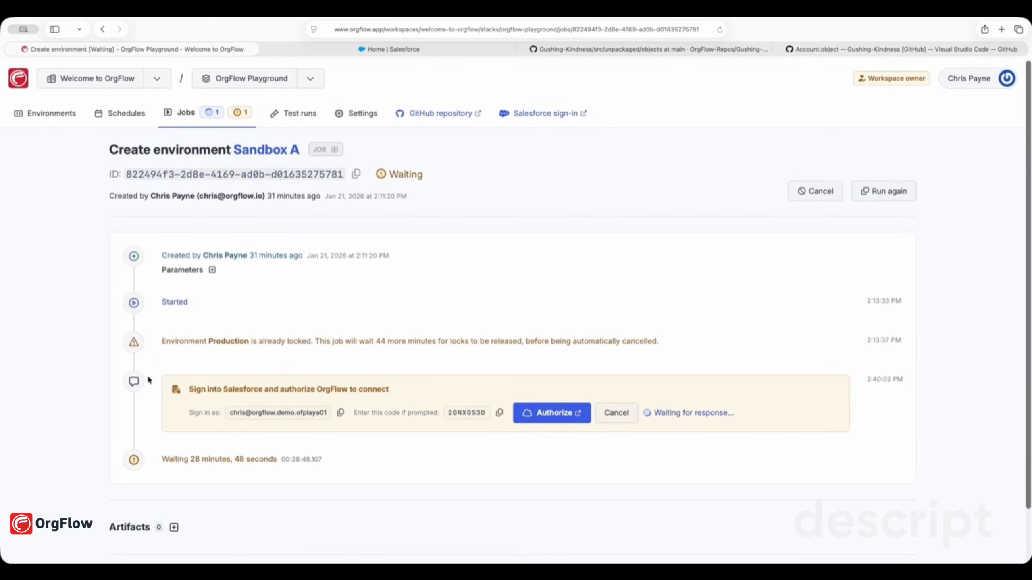
pyautogui.click(340, 413)
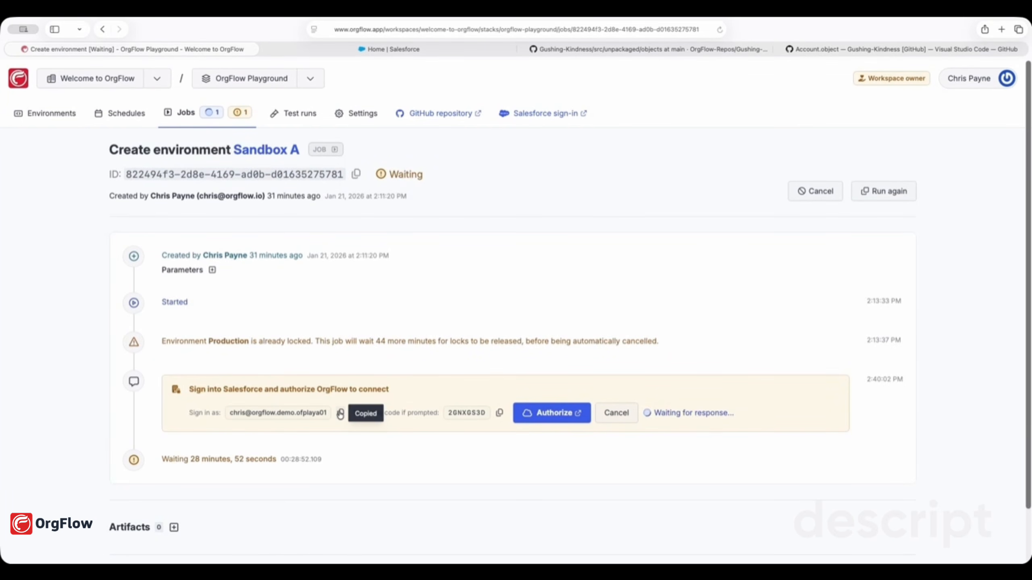
pyautogui.click(553, 416)
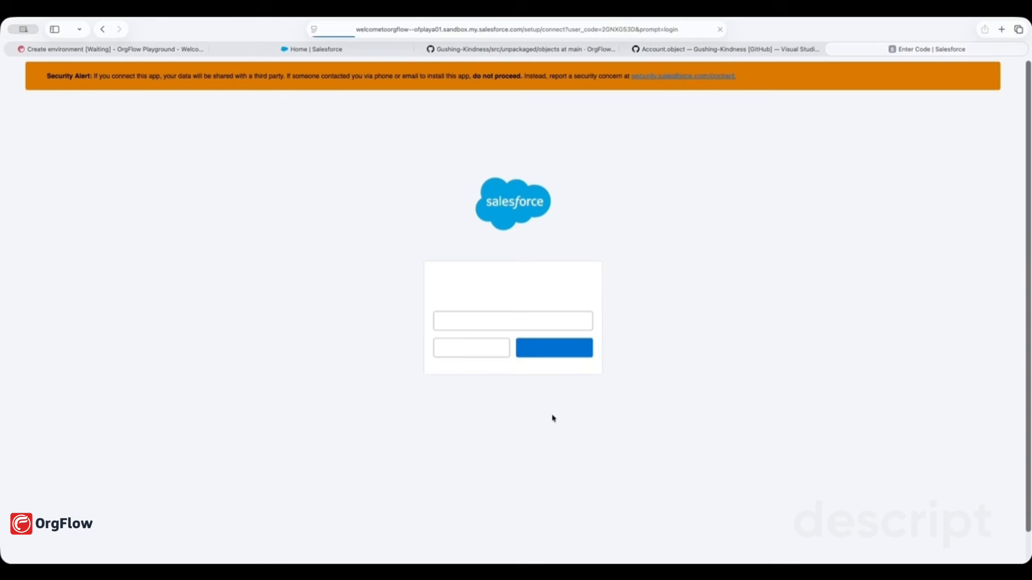
# Log in to the sandbox with the copied username and password, allow OrgFlow, and return to the job
pyautogui.click(558, 358)
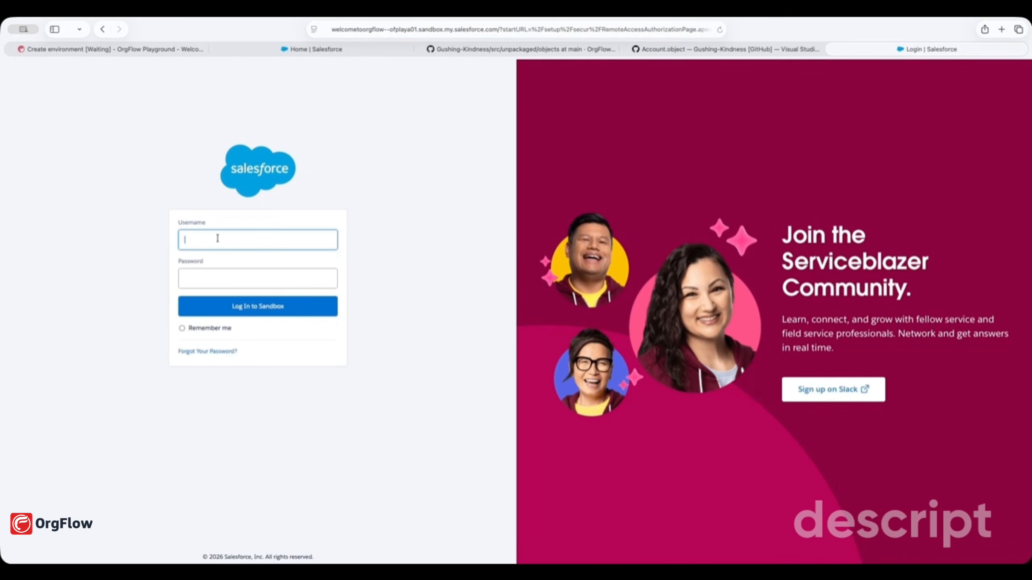
pyautogui.press('super+v')
pyautogui.click(219, 275)
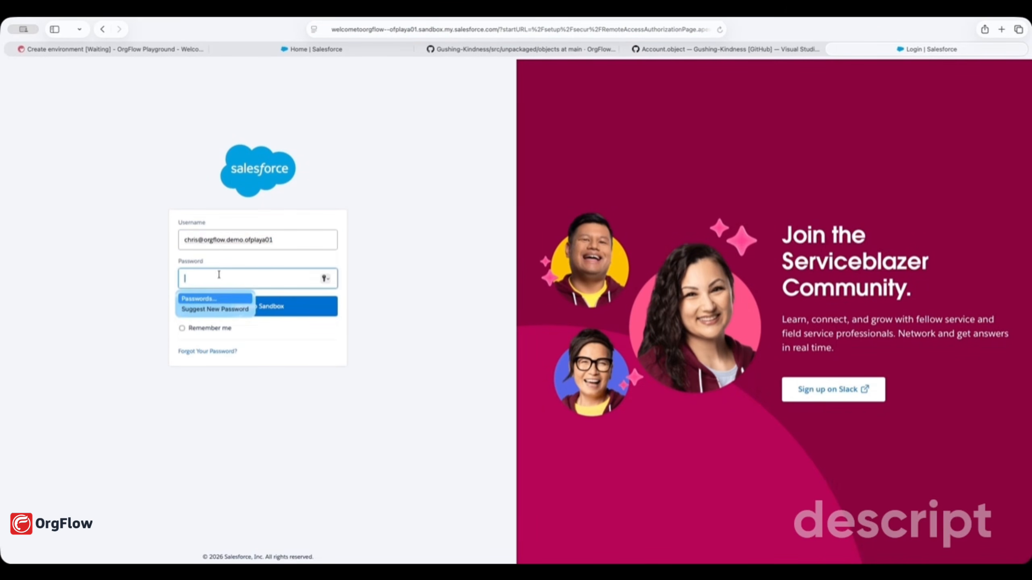
pyautogui.write('********')
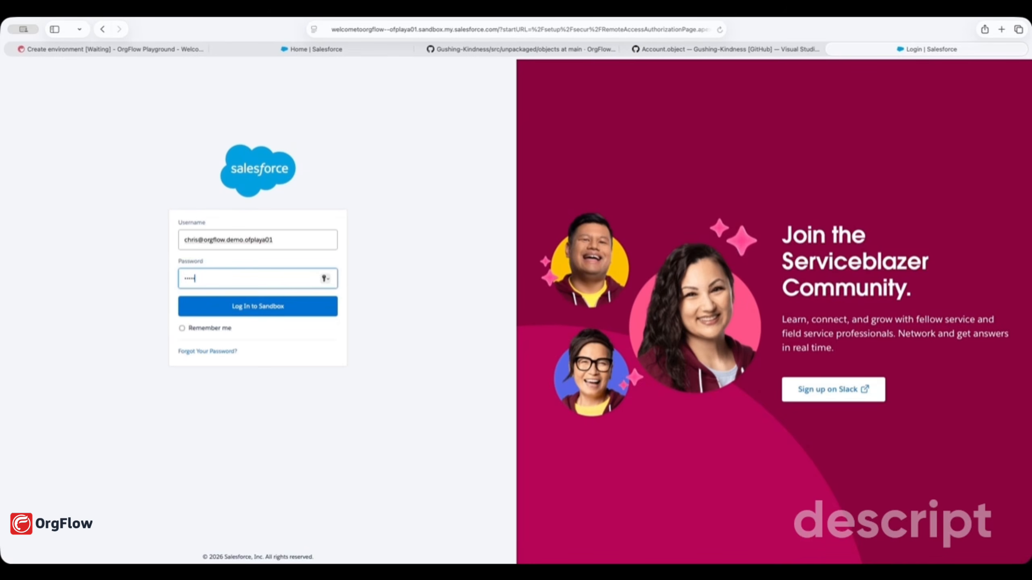
pyautogui.click(248, 308)
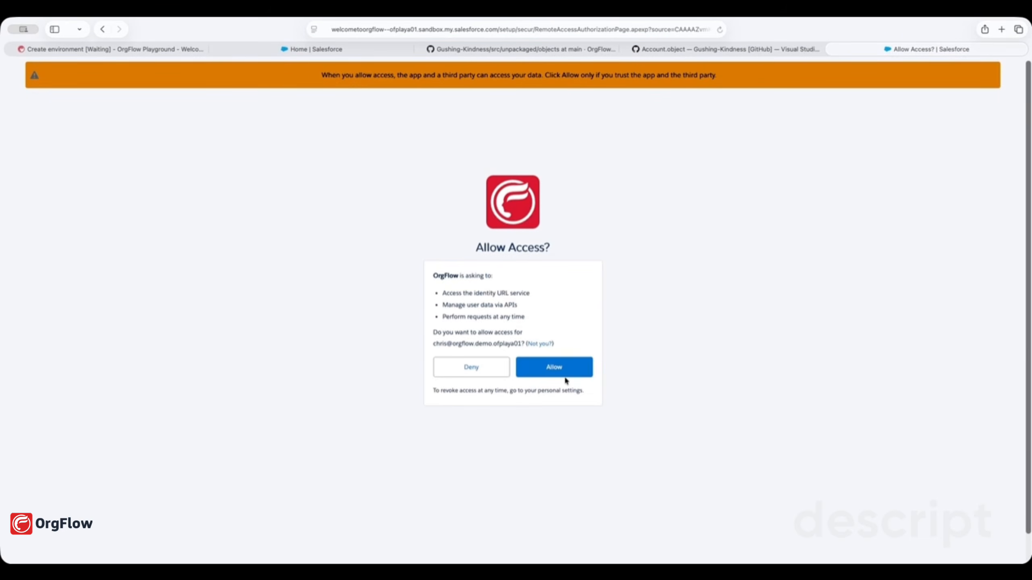
pyautogui.click(564, 366)
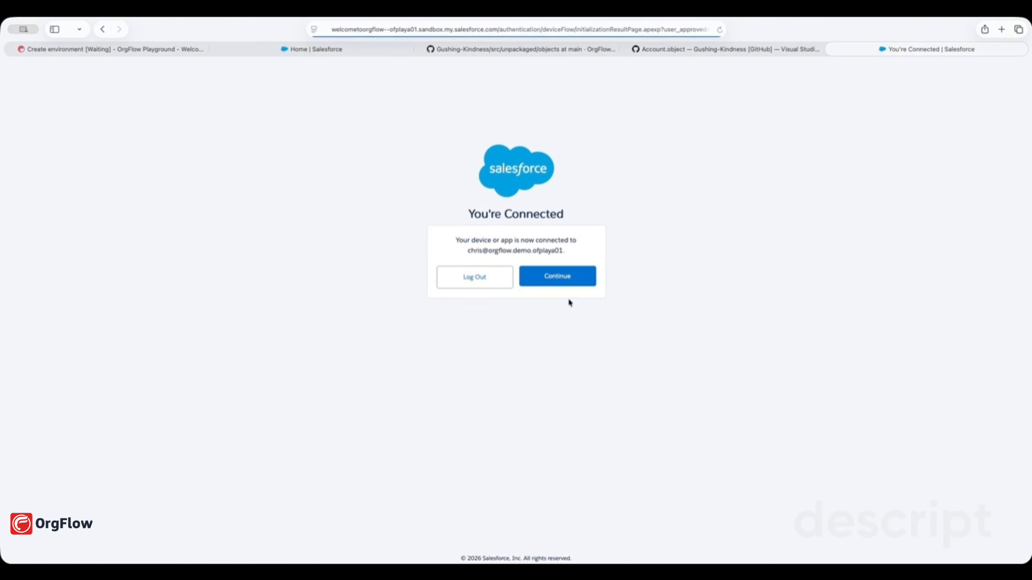
pyautogui.click(568, 278)
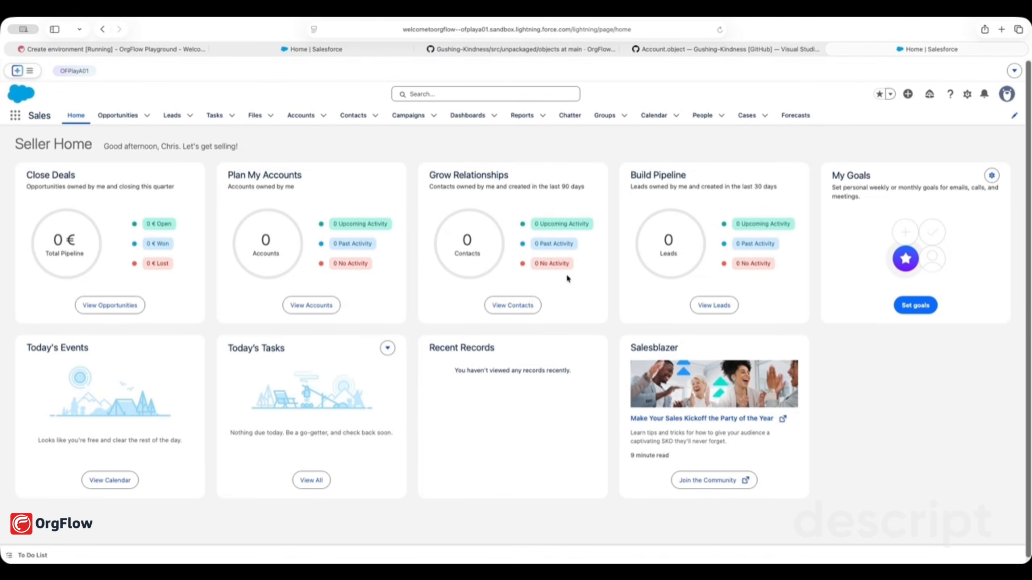
pyautogui.click(136, 49)
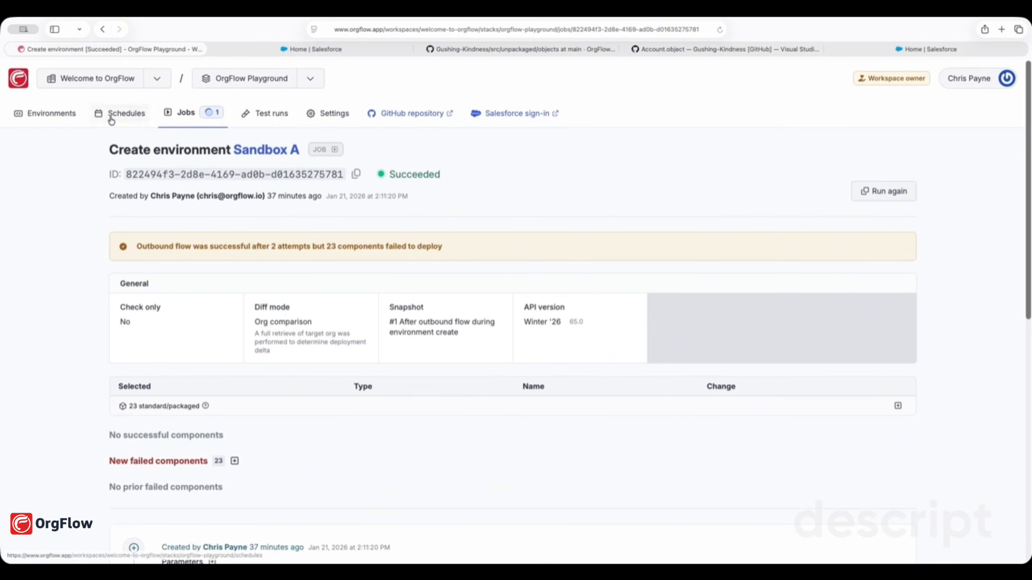
# View the environments list showing Sandbox A created with 23 issues
pyautogui.click(51, 116)
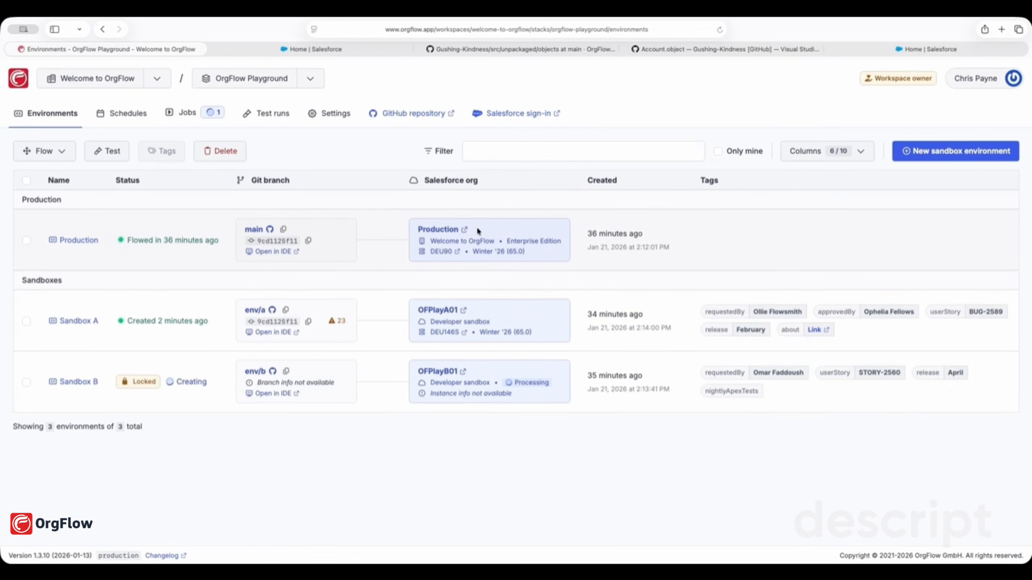
# Open the OFPlayA01 sandbox's Setup, go to Object Manager and expand its Create menu
pyautogui.click(448, 315)
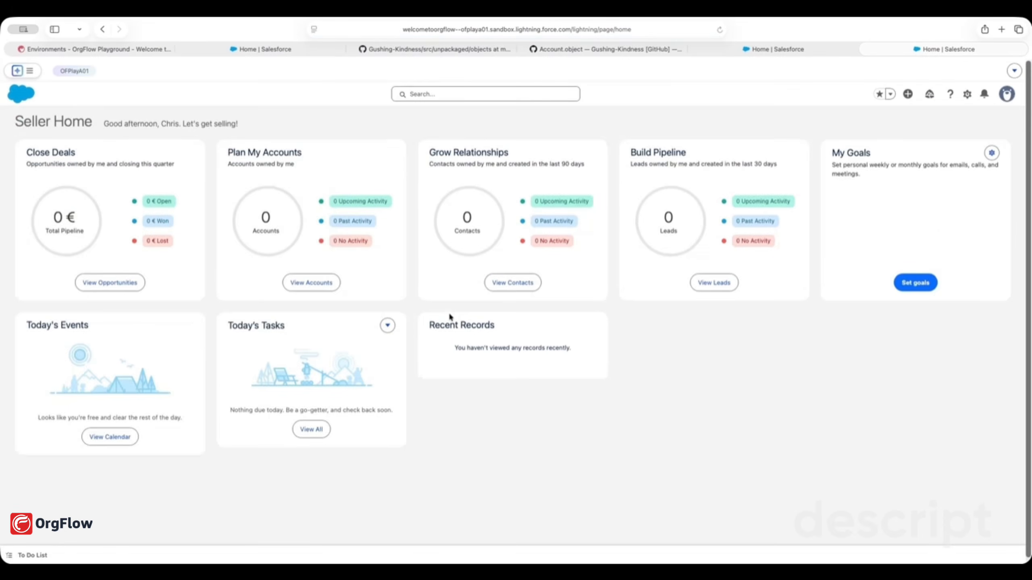
pyautogui.click(967, 94)
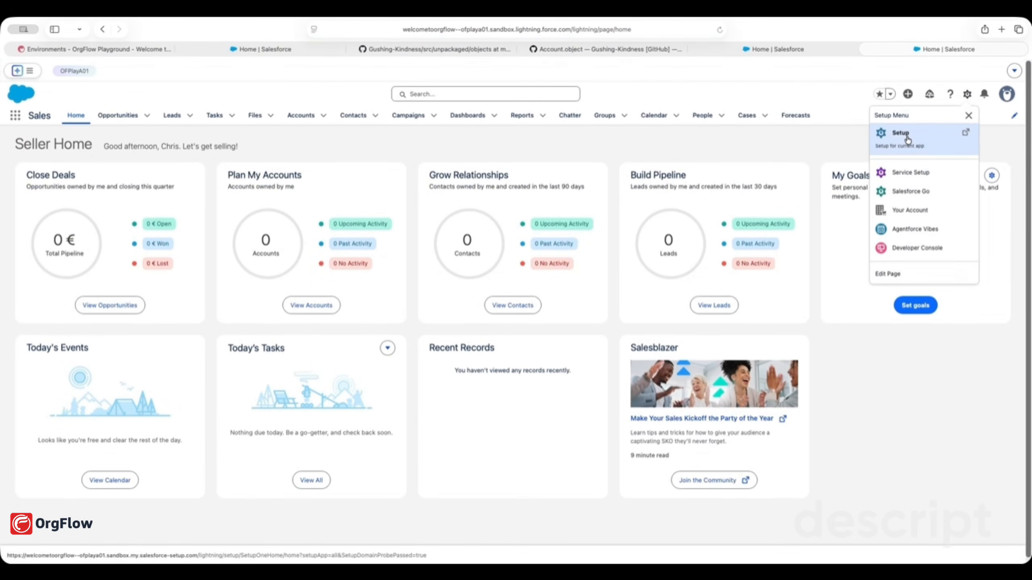
pyautogui.click(906, 135)
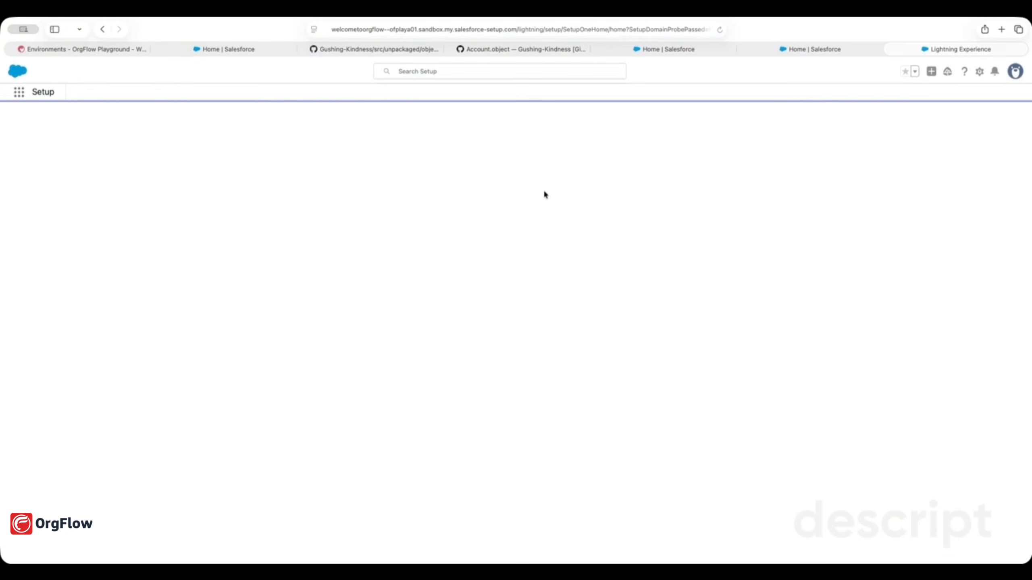
pyautogui.click(112, 116)
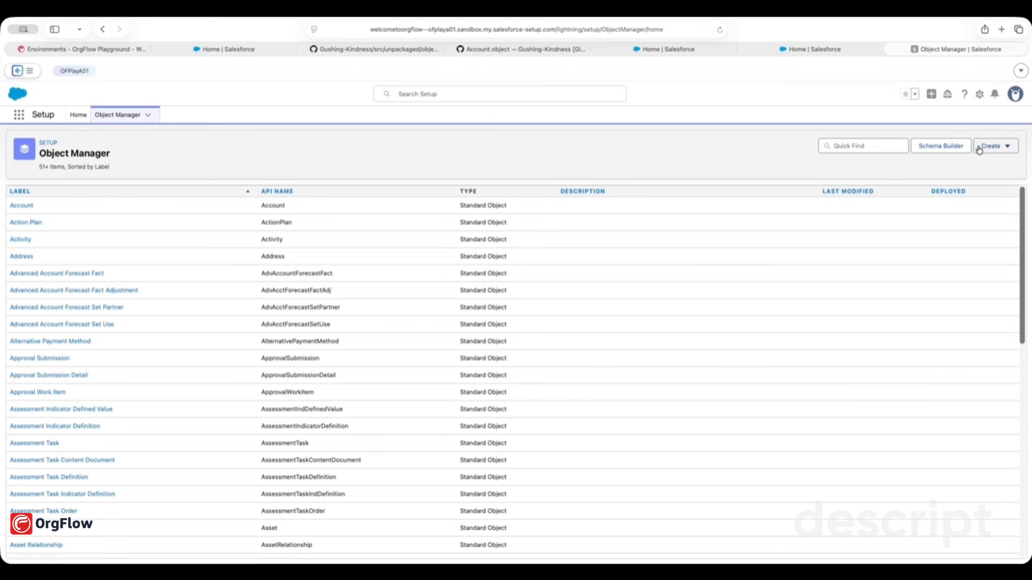
pyautogui.click(990, 146)
# Create the custom object Car (plural Cars, API name Car__c) in the sandbox, then return to OrgFlow
pyautogui.click(938, 171)
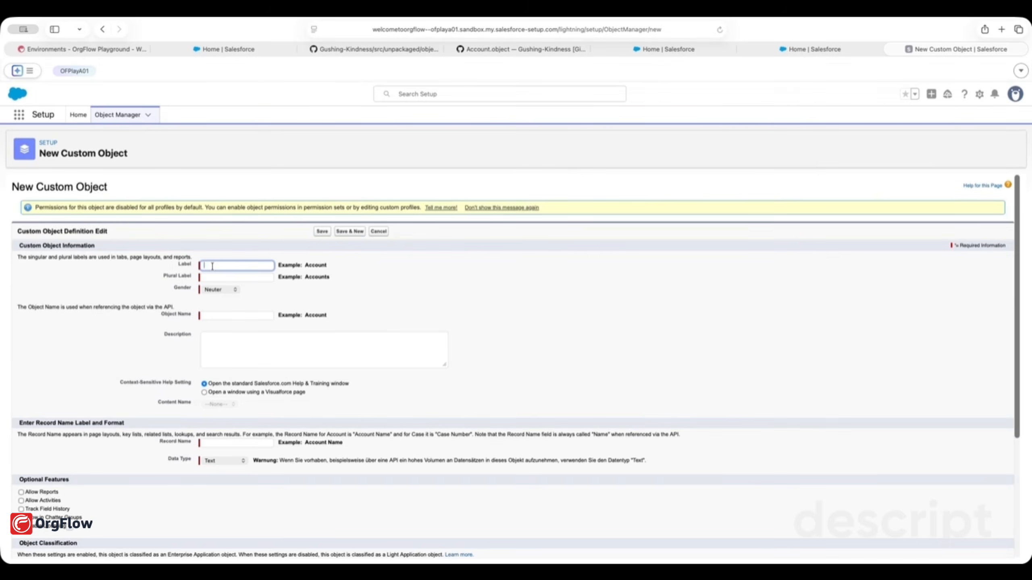
pyautogui.write('Car')
pyautogui.press('Tab')
pyautogui.write('Car')
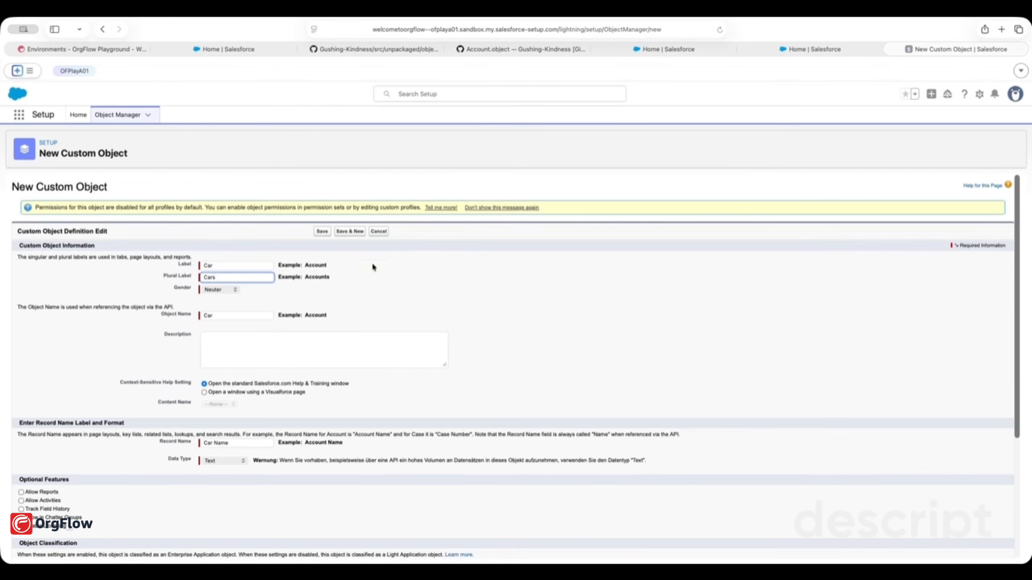
pyautogui.click(330, 234)
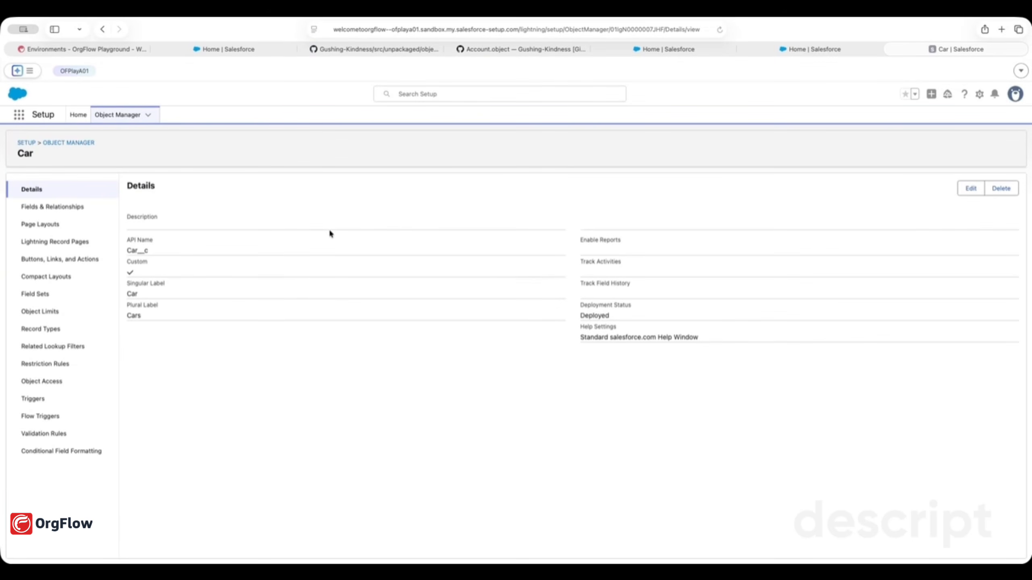
pyautogui.click(103, 51)
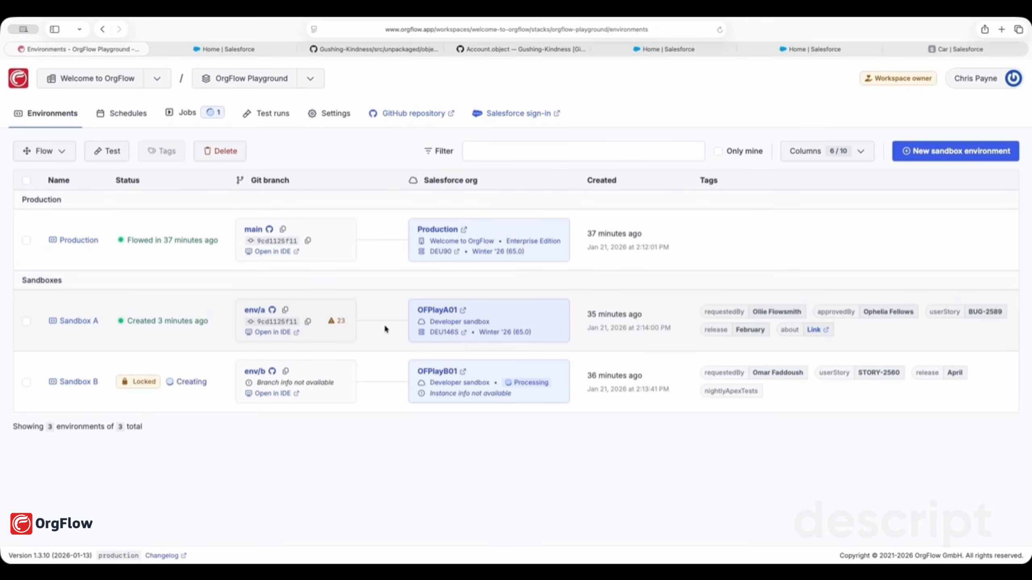
# Flow Sandbox A into Git with the commit message 'Adds Car object'
pyautogui.click(26, 322)
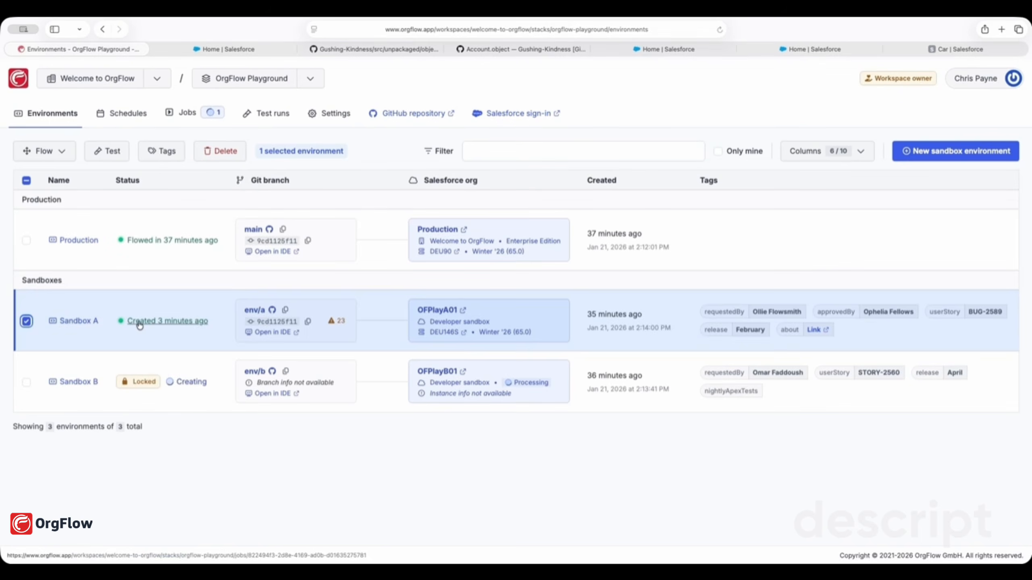
pyautogui.click(57, 158)
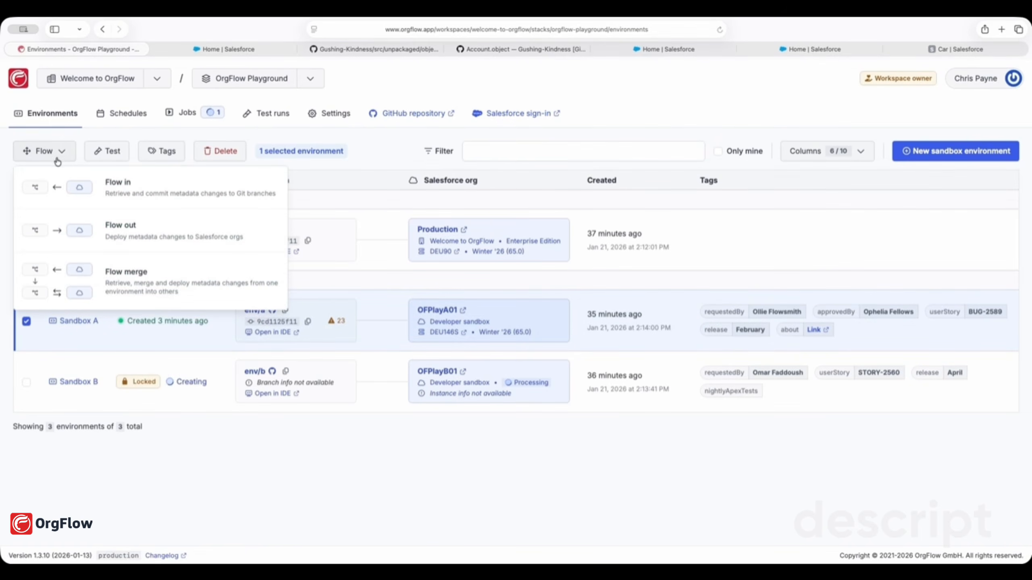
pyautogui.click(143, 191)
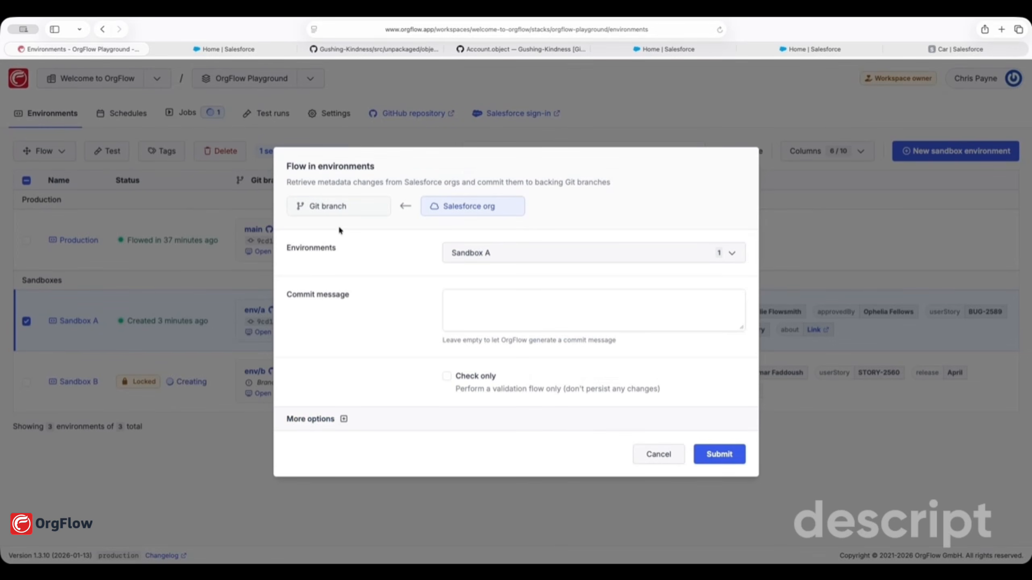
pyautogui.click(519, 315)
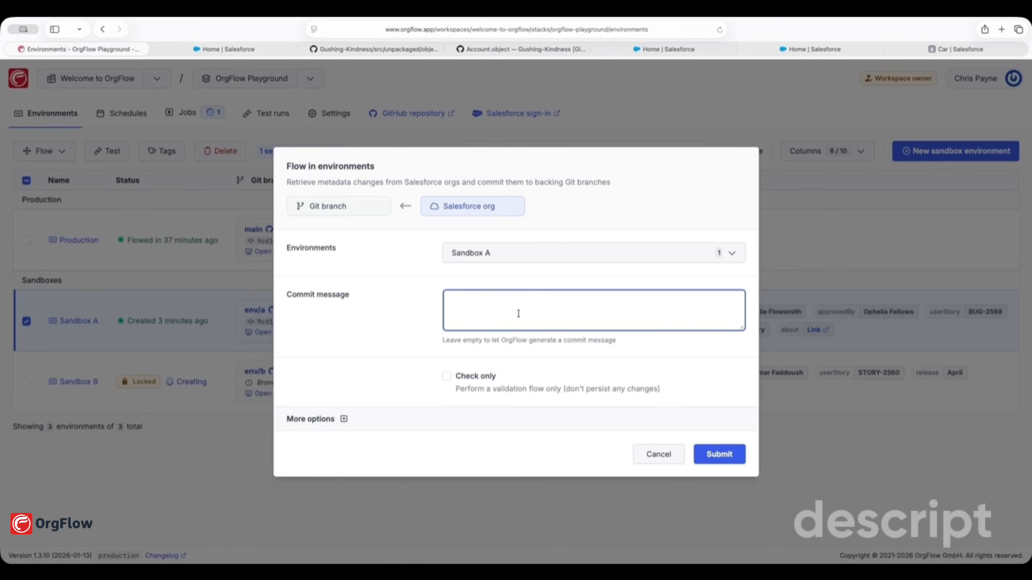
pyautogui.write('Adds Car object')
pyautogui.click(719, 456)
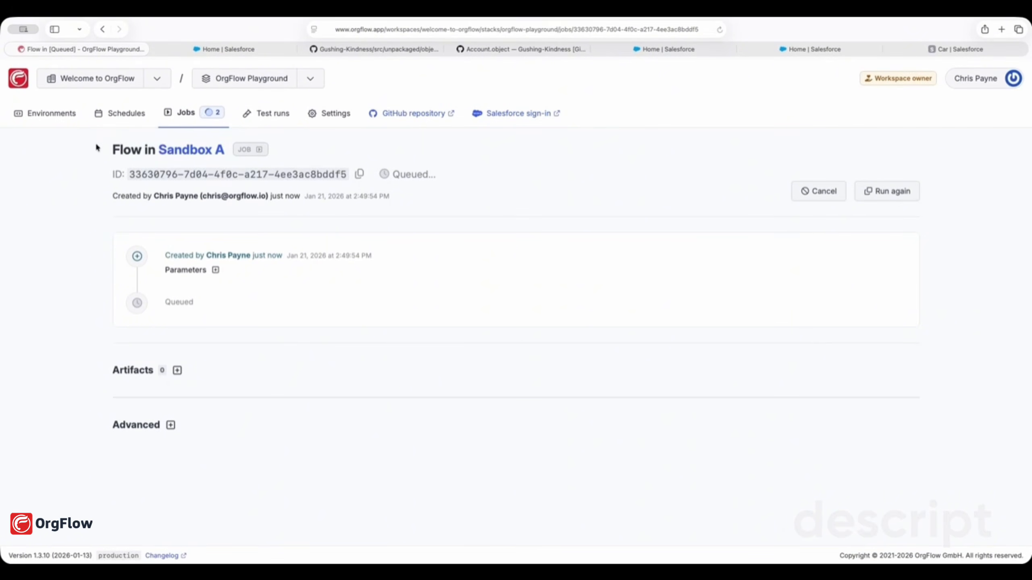
# Confirm the Sandbox A flow-in job succeeded and return to the environments list
pyautogui.moveTo(99, 150); pyautogui.dragTo(152, 151)
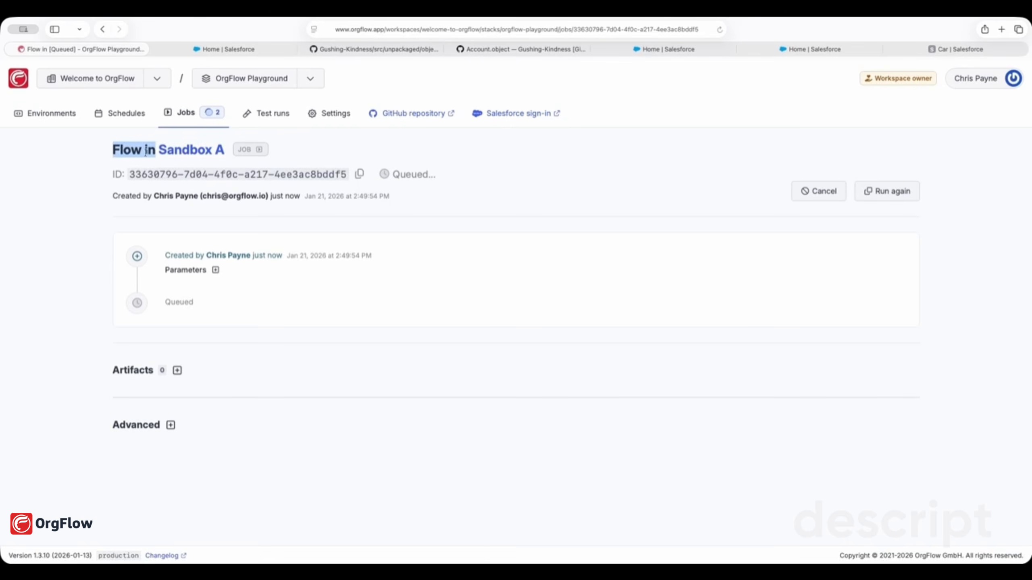
pyautogui.click(544, 173)
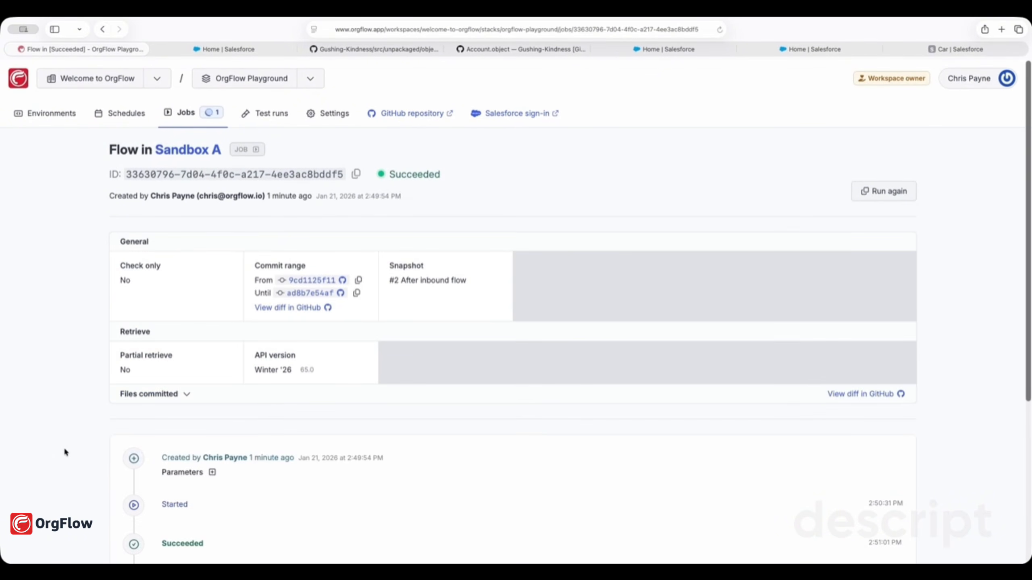
pyautogui.click(61, 114)
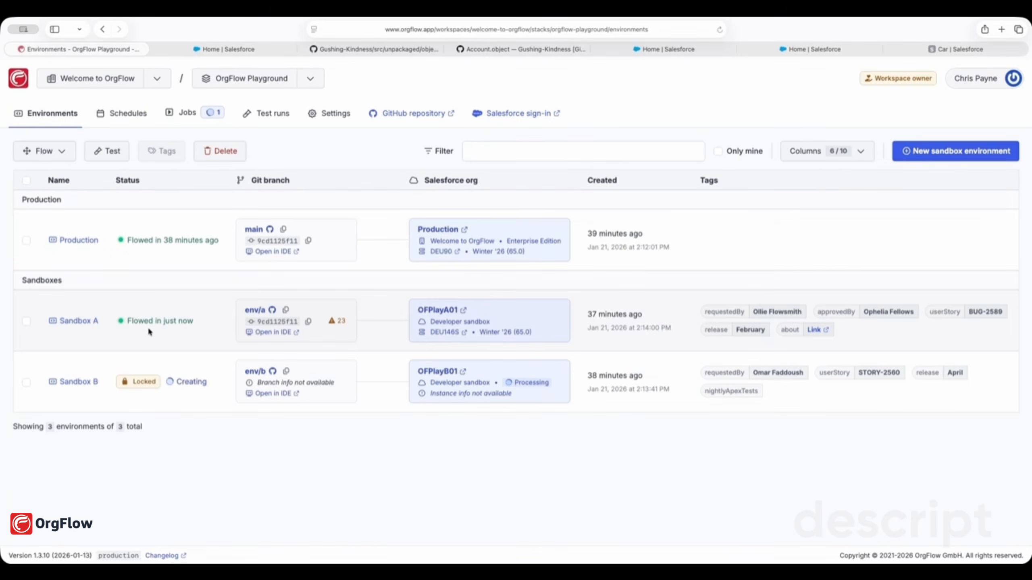
# Submit a flow merge into Production with Sandbox A as the source environment
pyautogui.click(74, 240)
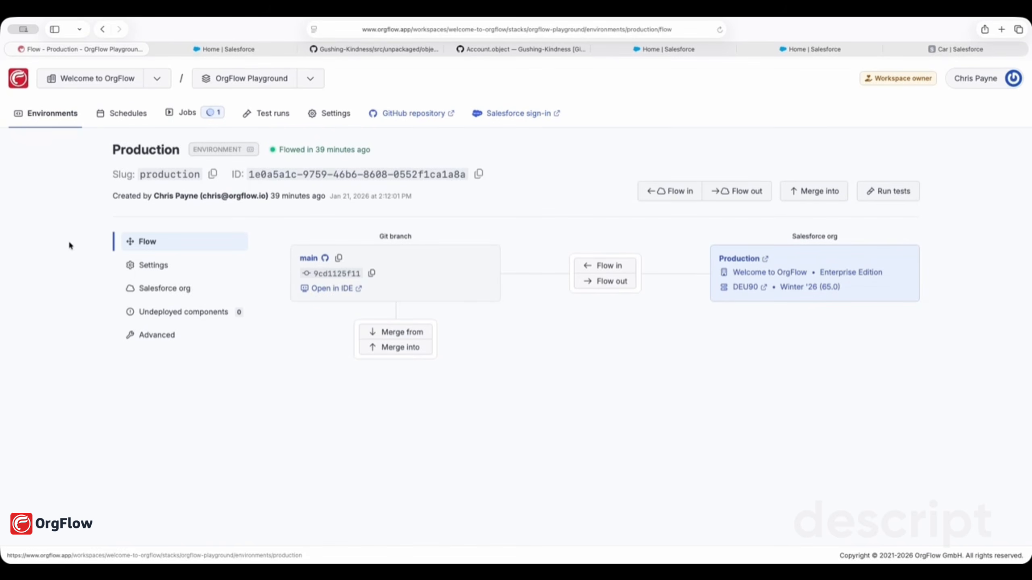
pyautogui.click(401, 348)
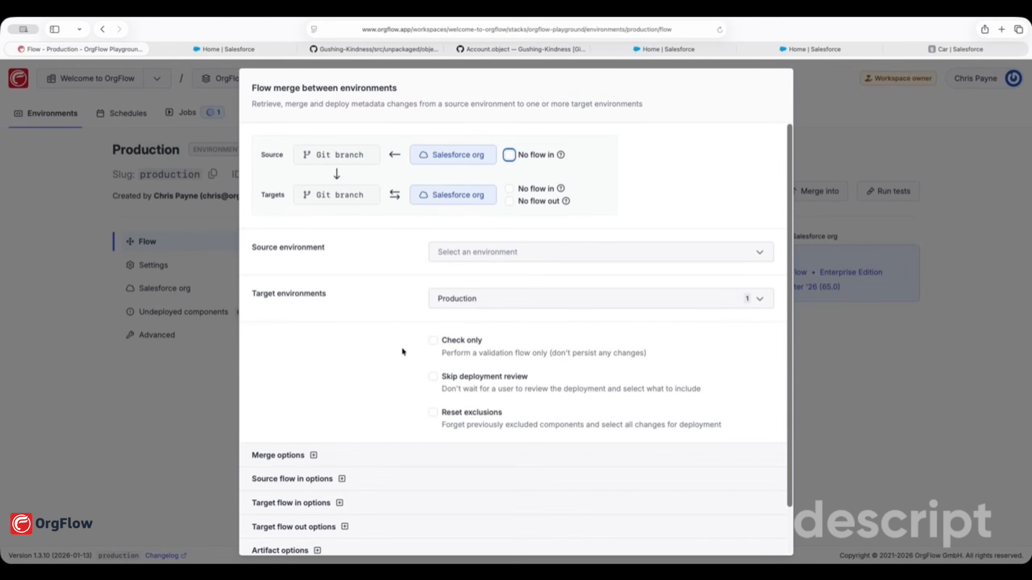
pyautogui.click(484, 260)
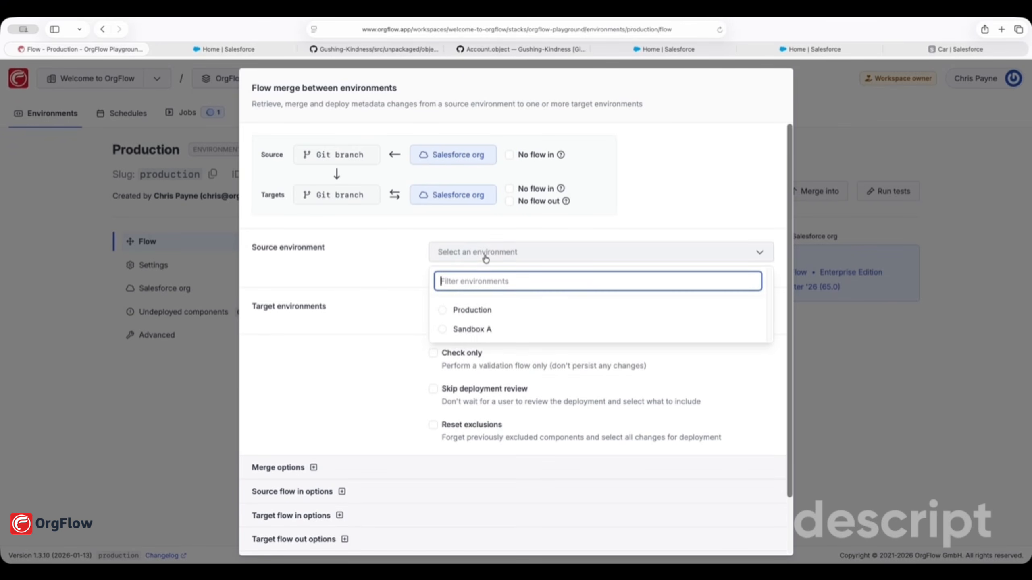
pyautogui.click(444, 330)
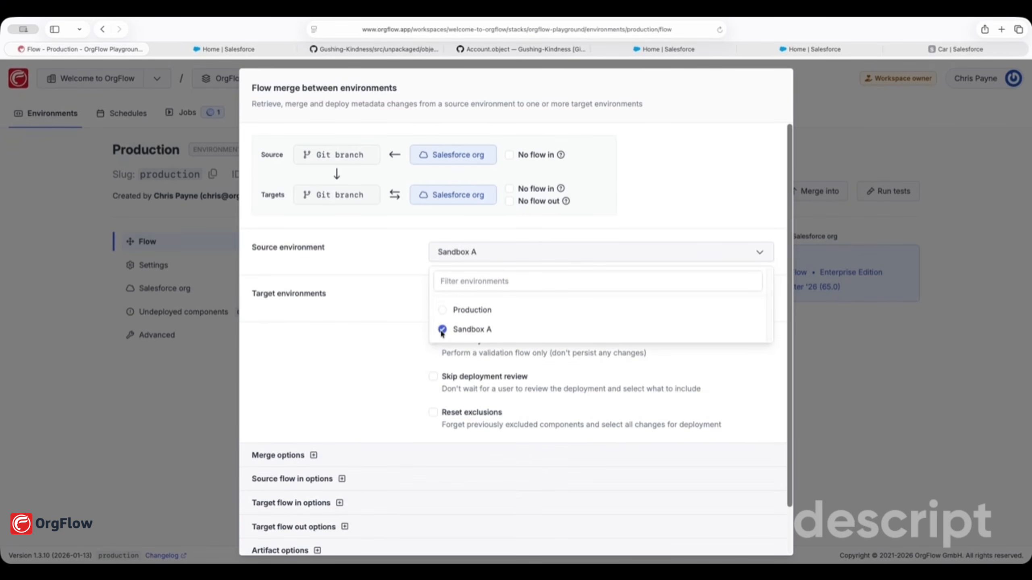
pyautogui.click(398, 333)
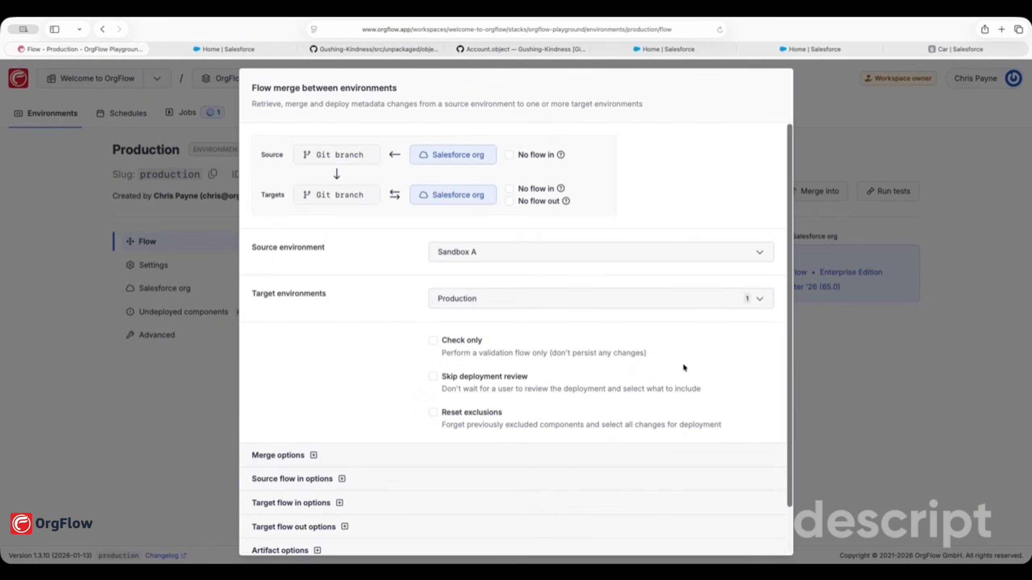
pyautogui.scroll(-3, 682, 363)
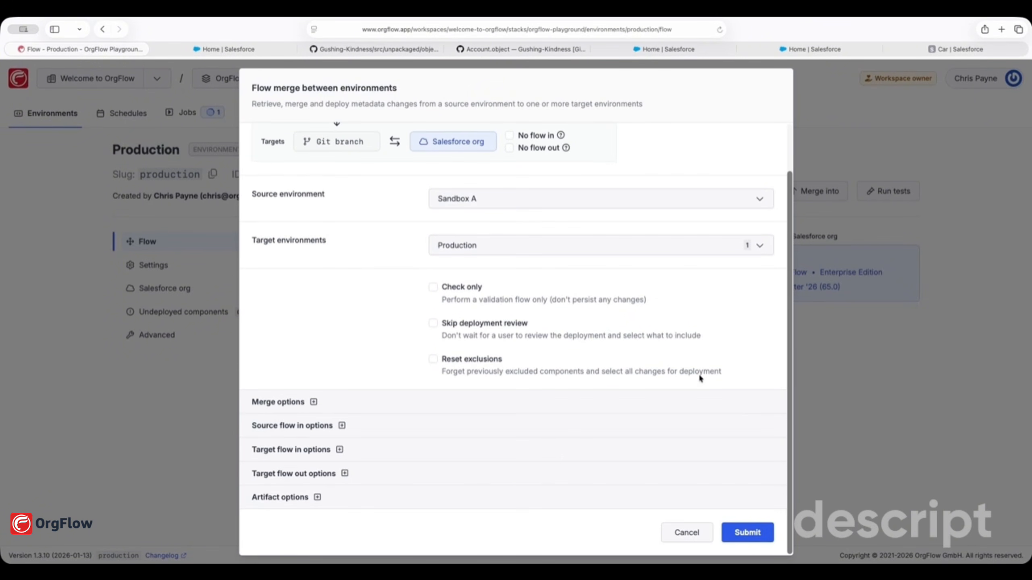
pyautogui.click(754, 533)
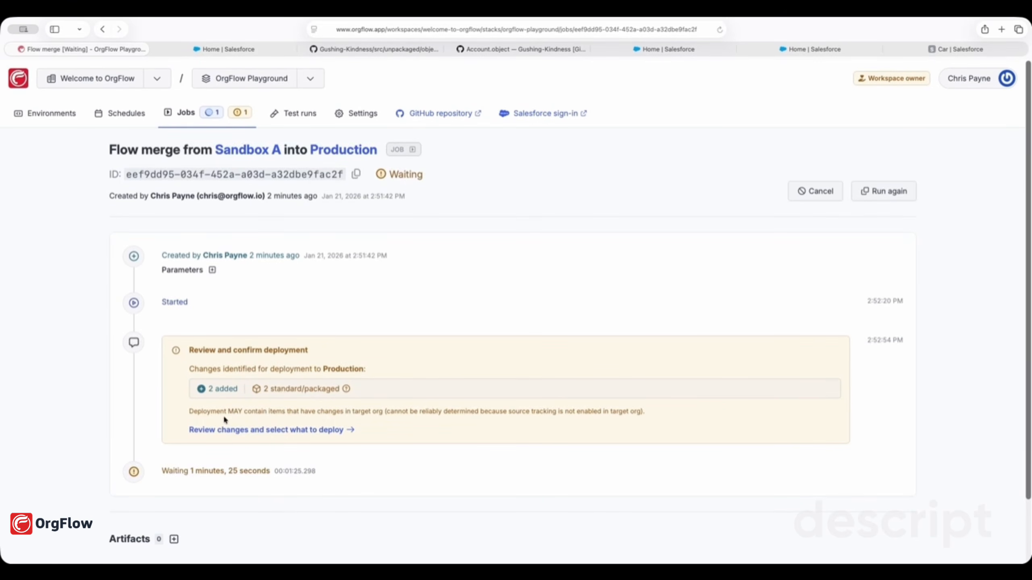
# Review the Car__c and Car__c-Car Layout changes and confirm deploying them to Production
pyautogui.click(231, 431)
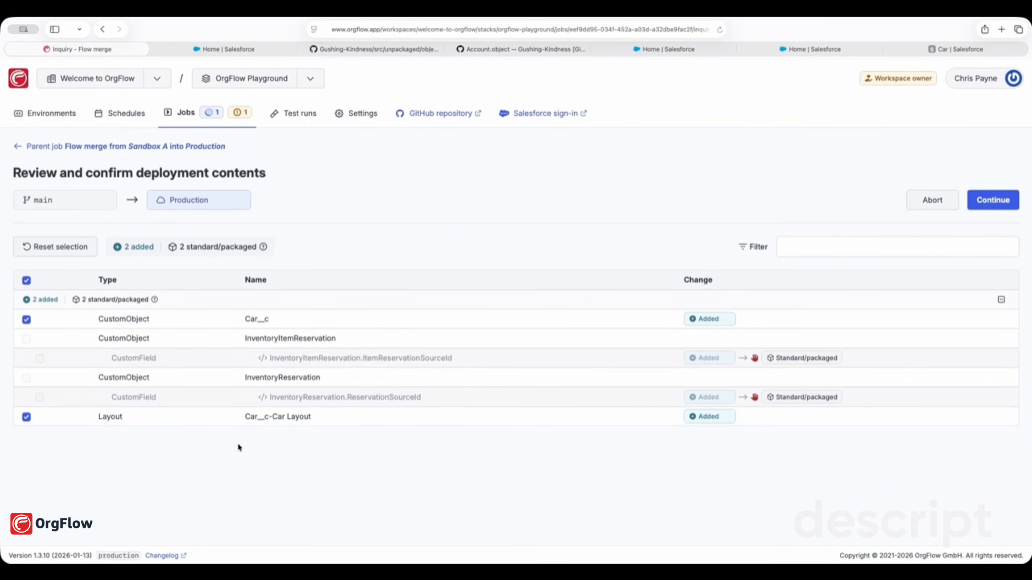
pyautogui.doubleClick(261, 320)
pyautogui.moveTo(312, 416); pyautogui.dragTo(244, 417)
pyautogui.click(297, 453)
pyautogui.click(1001, 201)
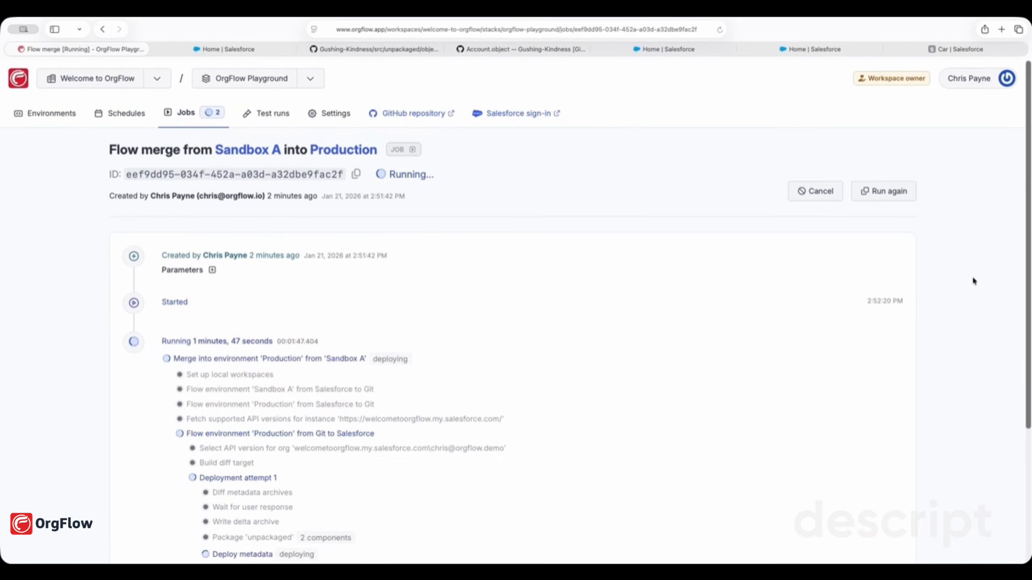
# Scroll the job page to confirm the merge succeeded with 2 components deployed
pyautogui.scroll(-6, 973, 276)
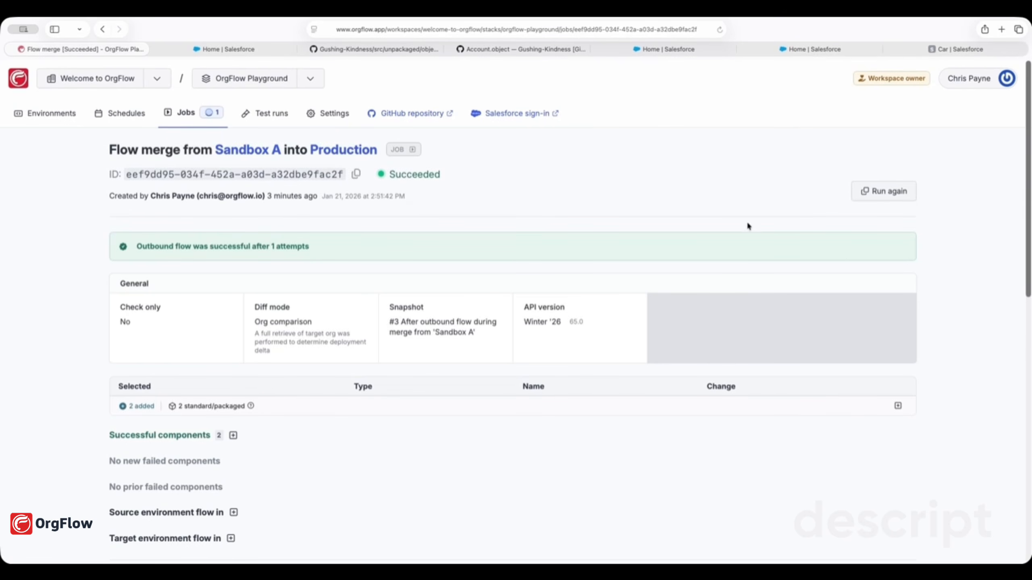
# Sign in to production and filter Object Manager for 'car' to find Car__c
pyautogui.click(509, 115)
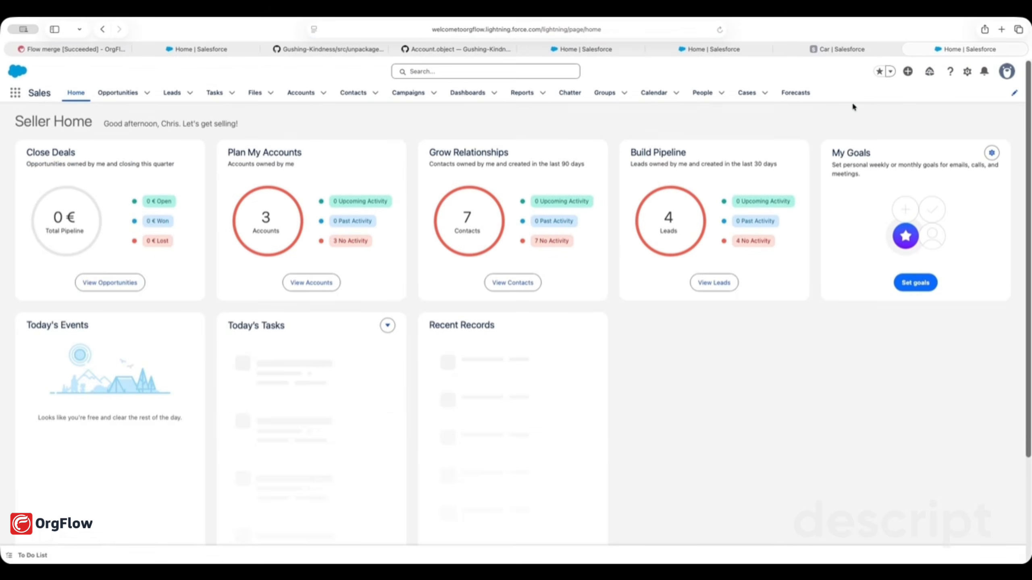
pyautogui.click(967, 72)
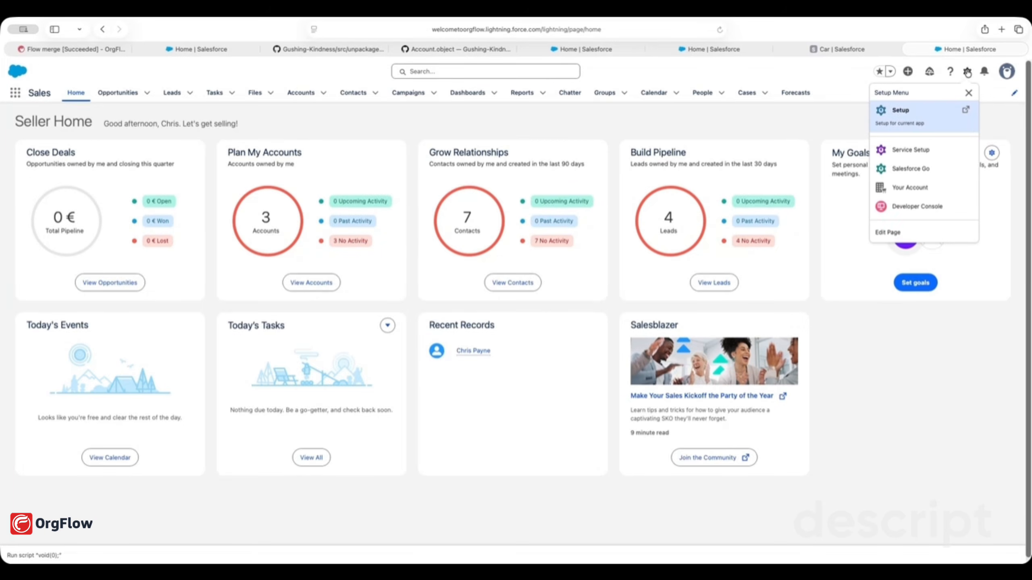
pyautogui.click(914, 110)
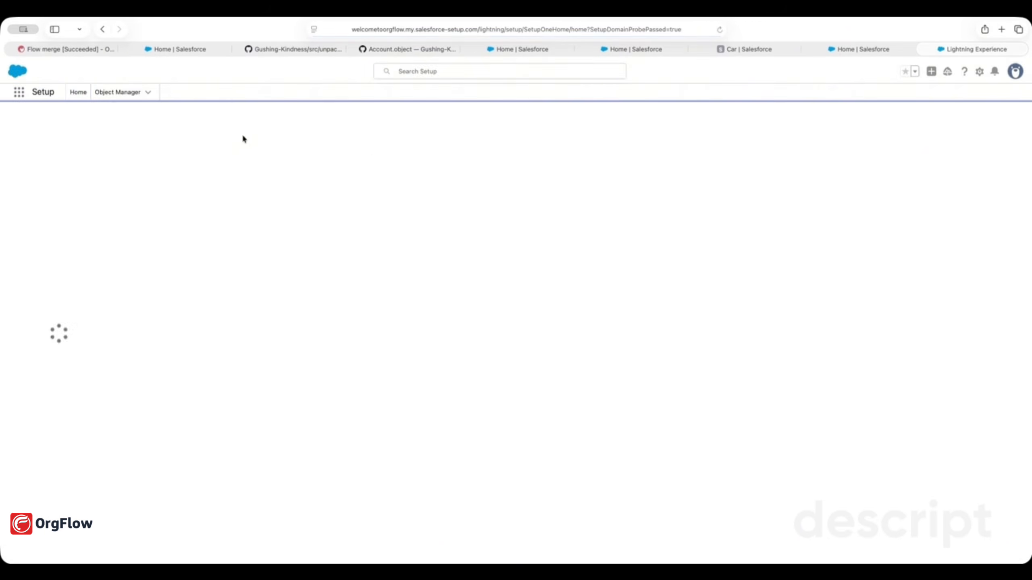
pyautogui.click(119, 92)
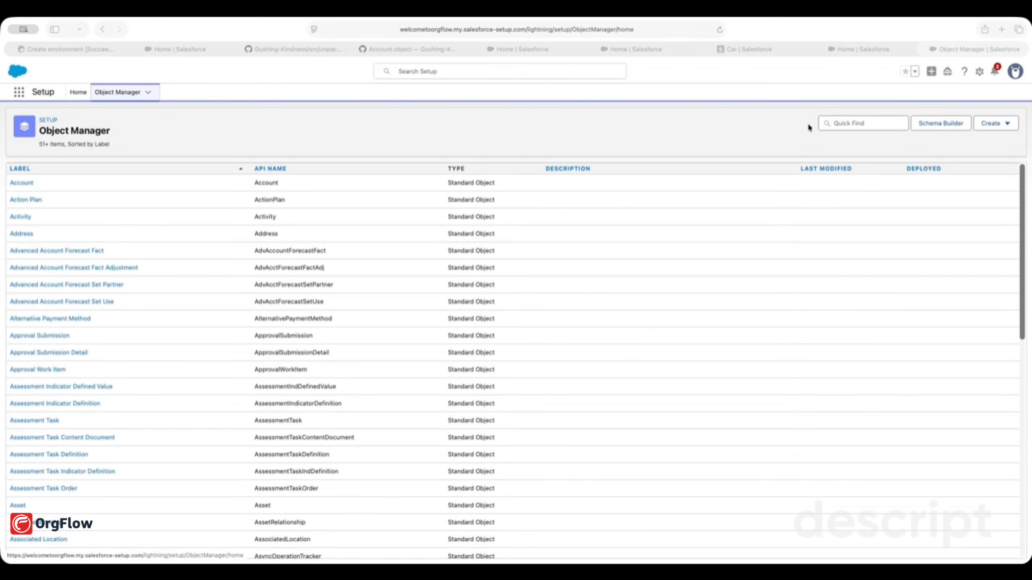
pyautogui.click(849, 124)
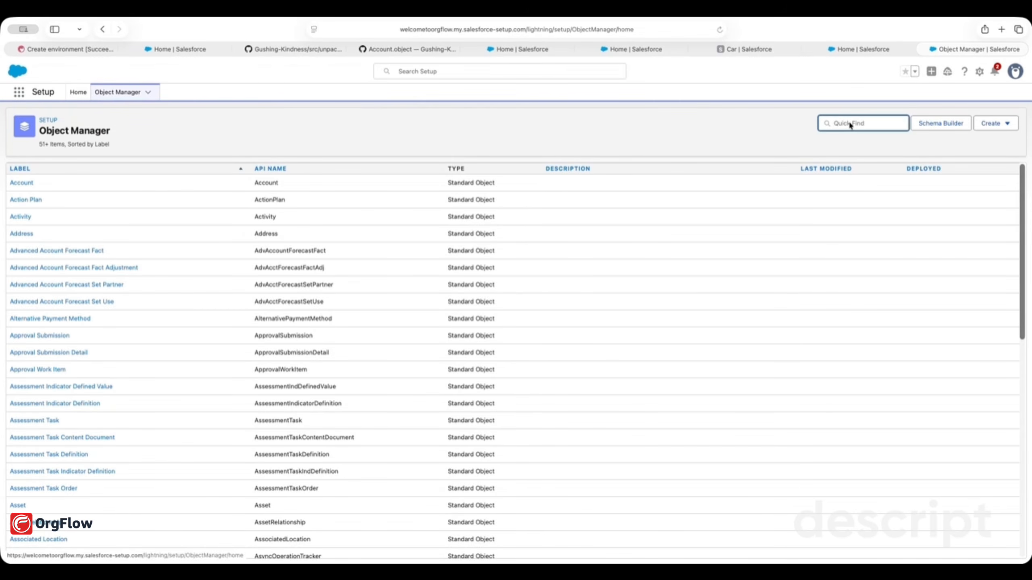
pyautogui.write('car')
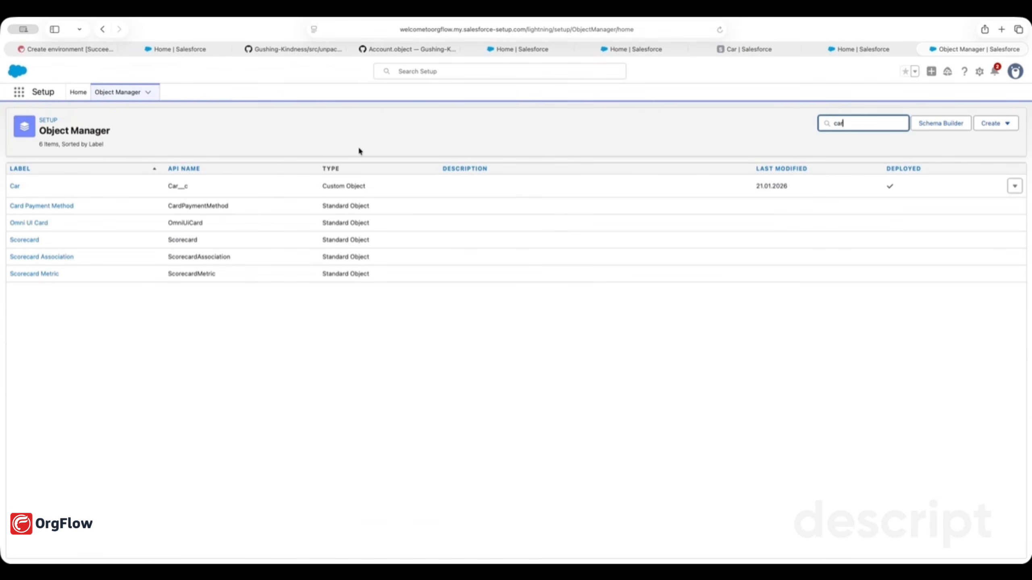